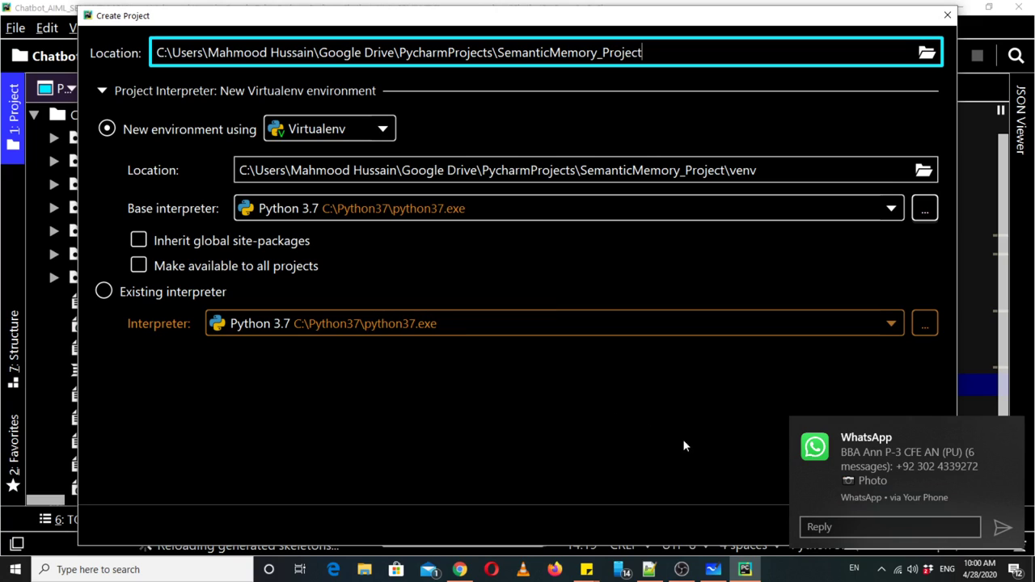
- Keep New environment using Virtualenv, create SemanticMemory_Project, and open it in a new window
click(1015, 571)
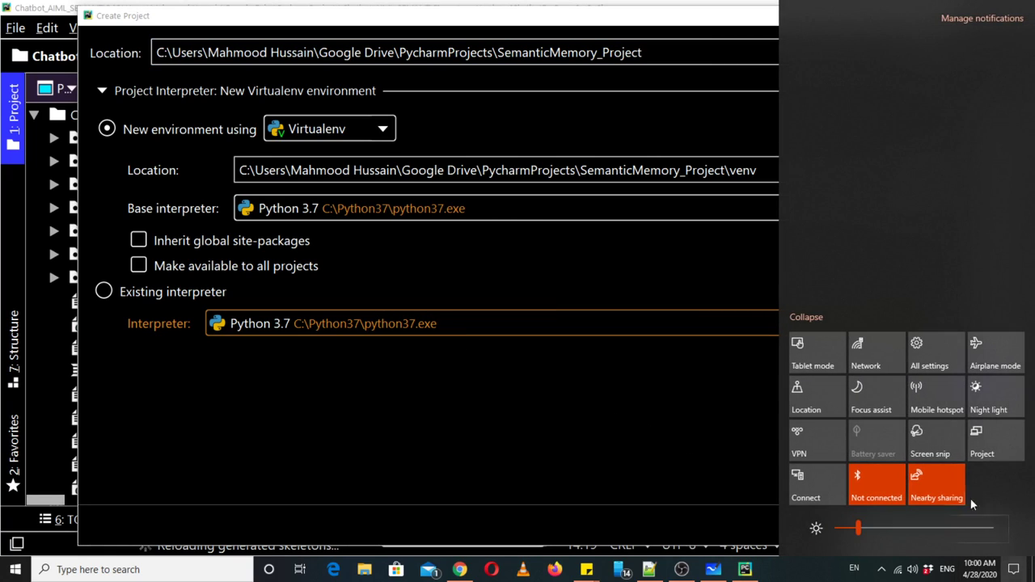
click(726, 410)
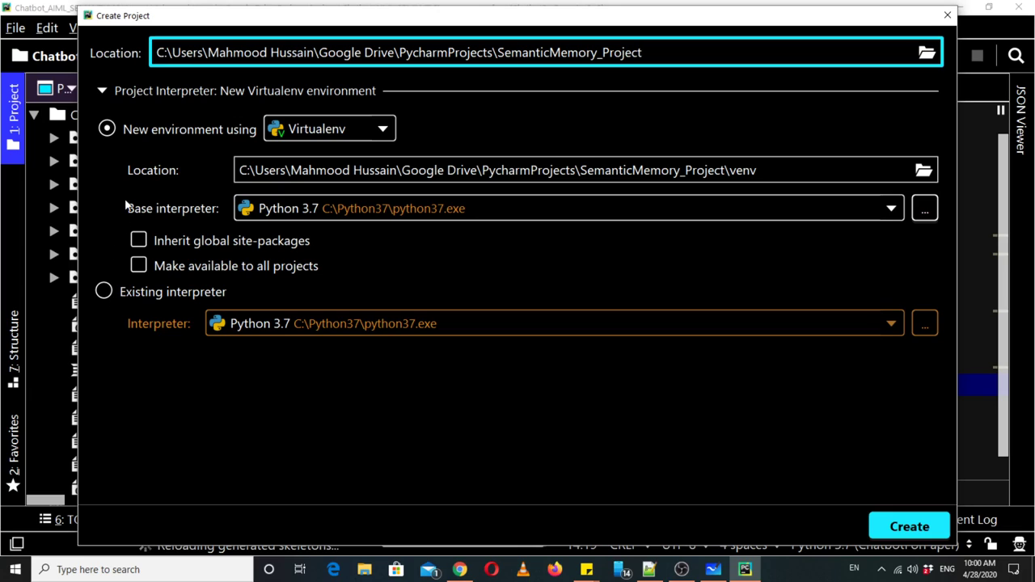
click(108, 130)
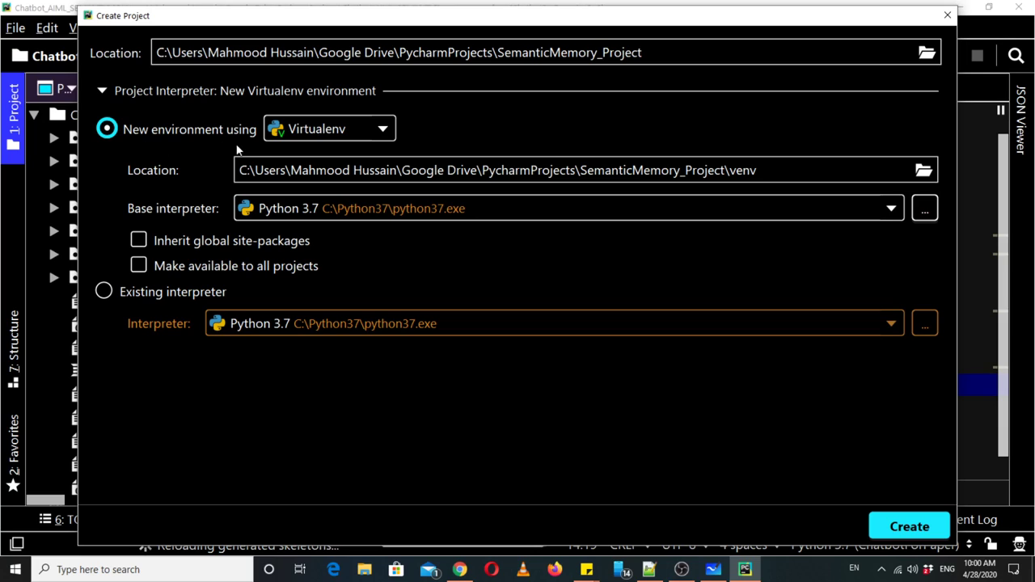
click(146, 294)
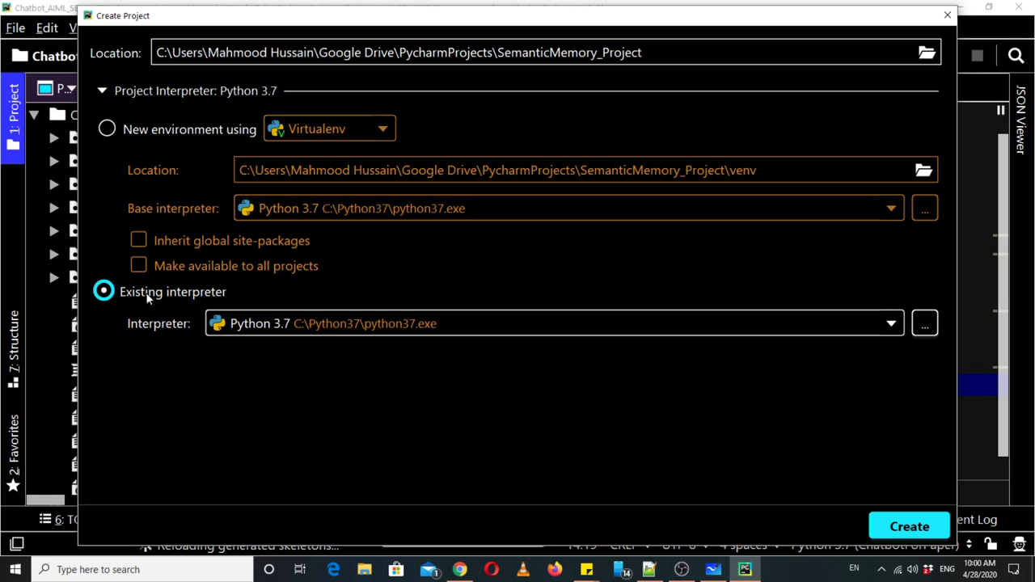
click(141, 131)
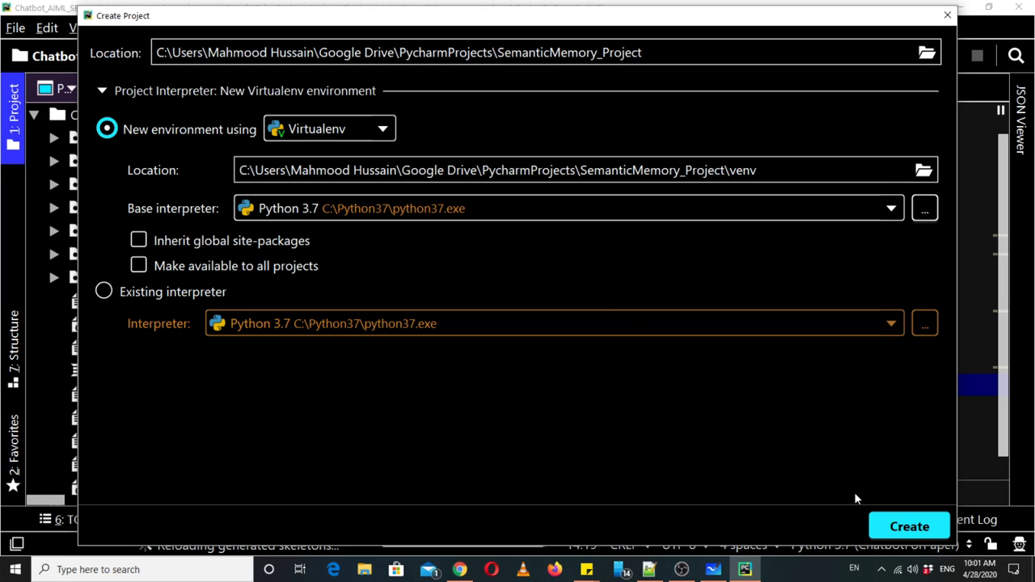
click(911, 526)
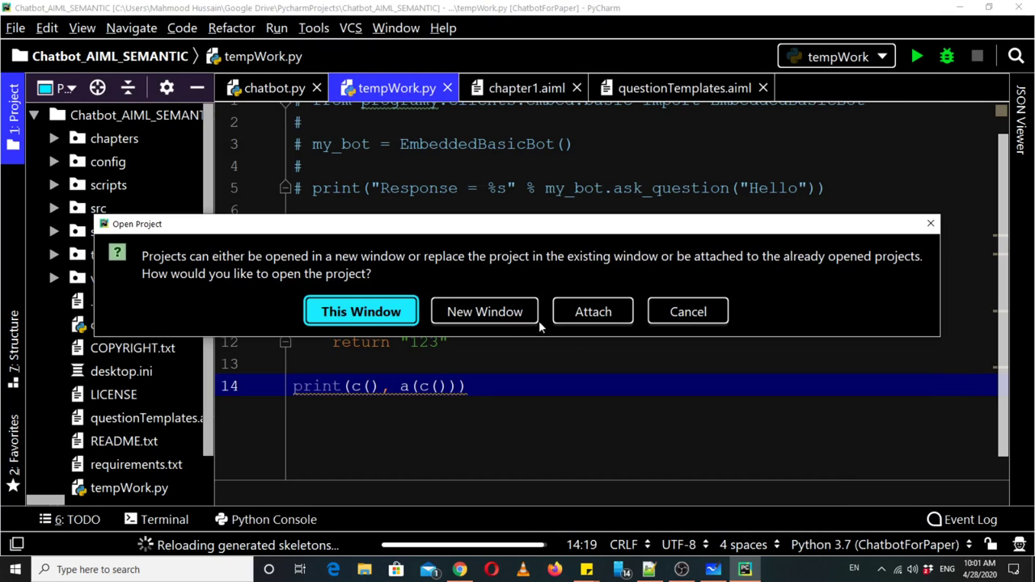
click(518, 315)
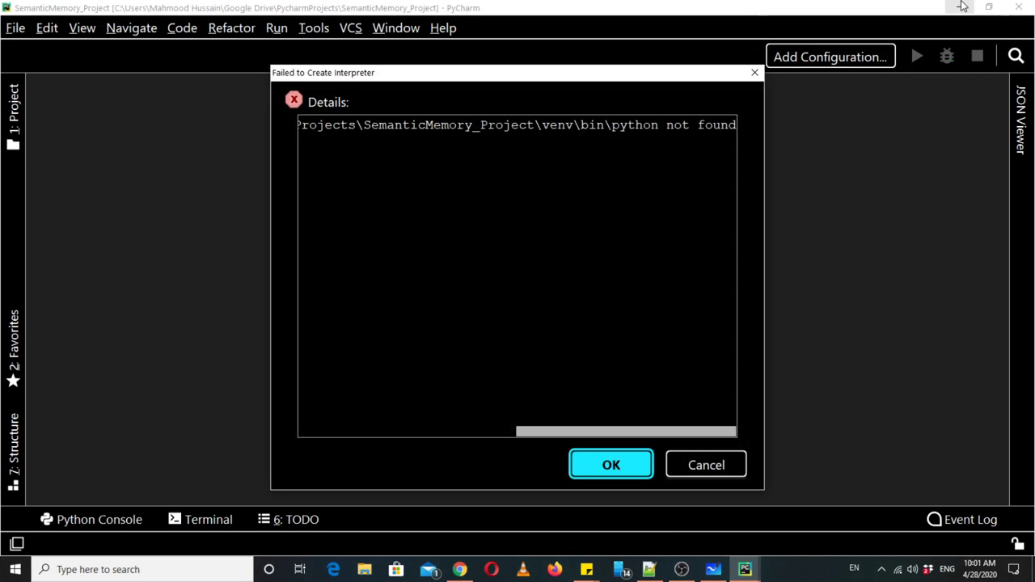
- Dismiss the interpreter error, close the Chatbot_AIML_SEMANTIC window, and restore SemanticMemory_Project
click(612, 477)
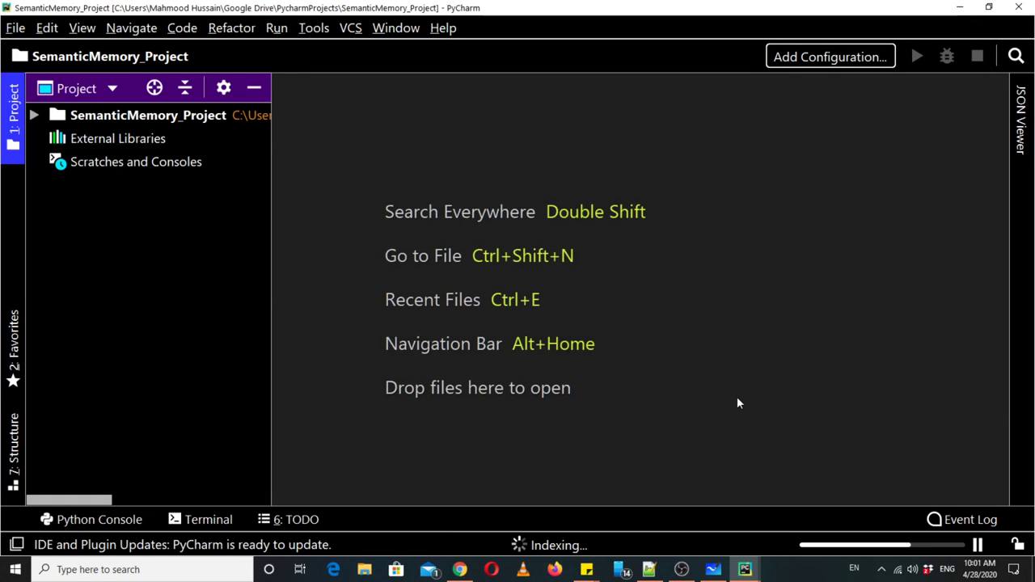
click(955, 9)
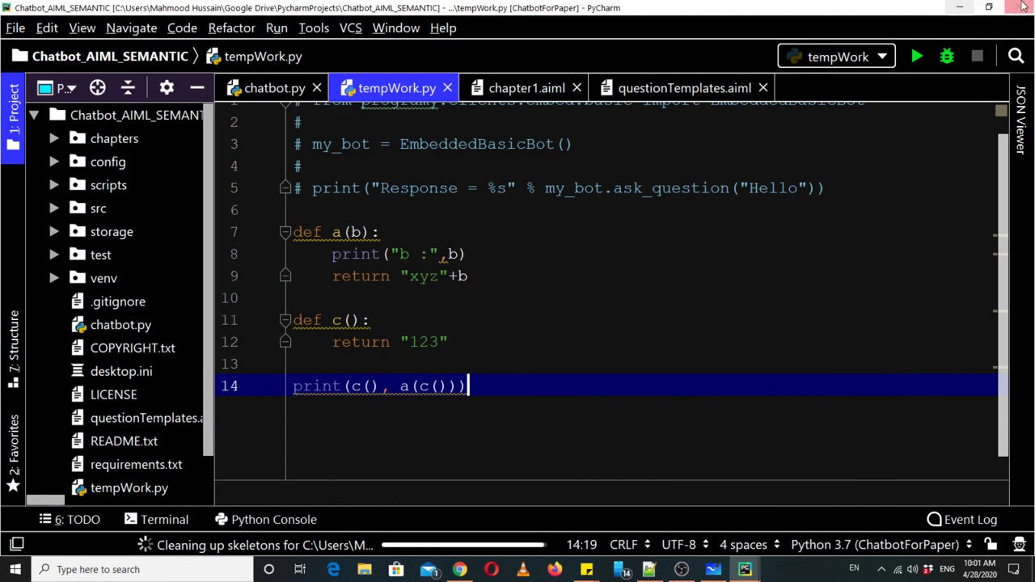
click(1017, 8)
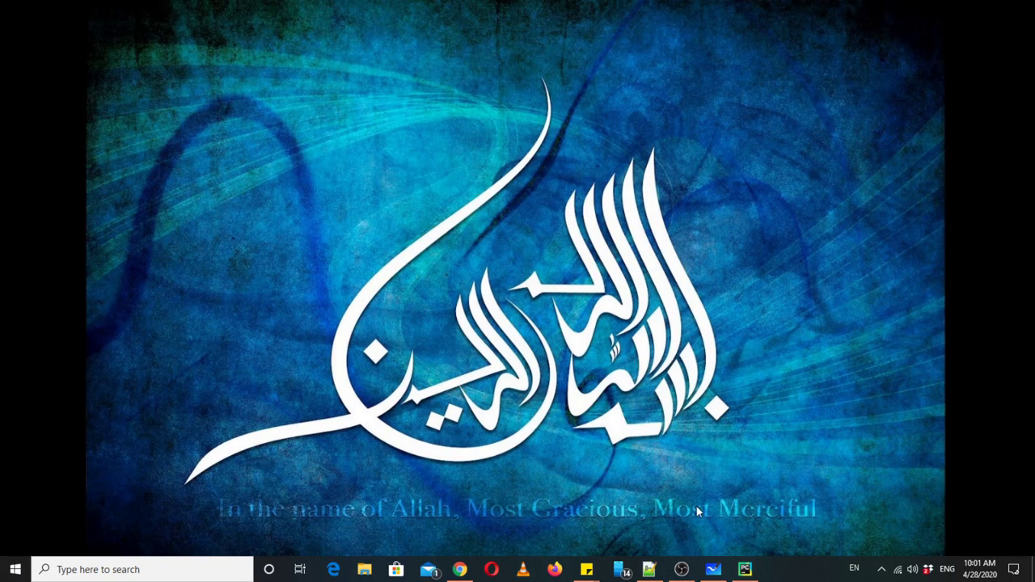
click(746, 571)
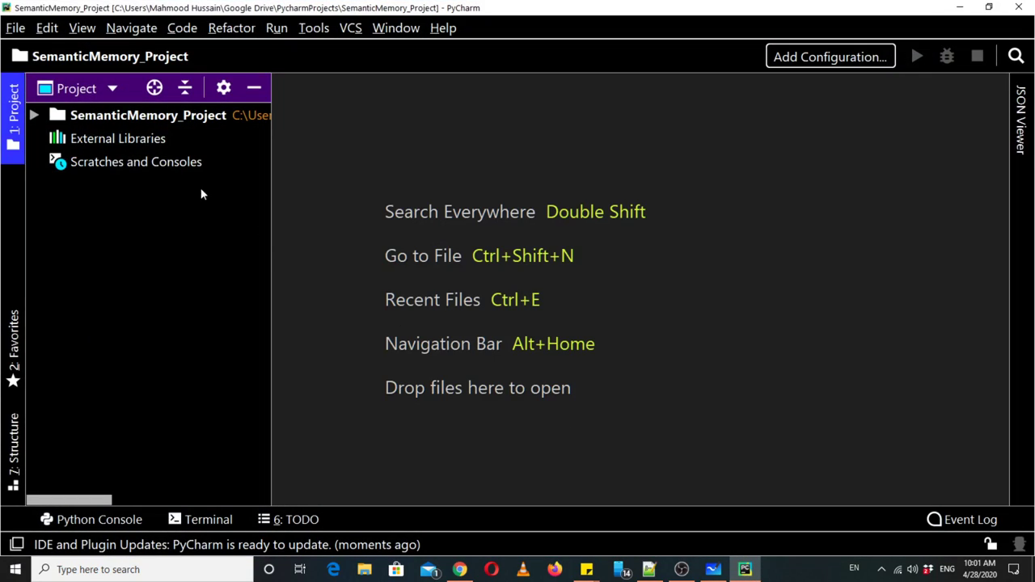
- Expand the SemanticMemory_Project tree to inspect the venv folder, then select the project root
click(36, 117)
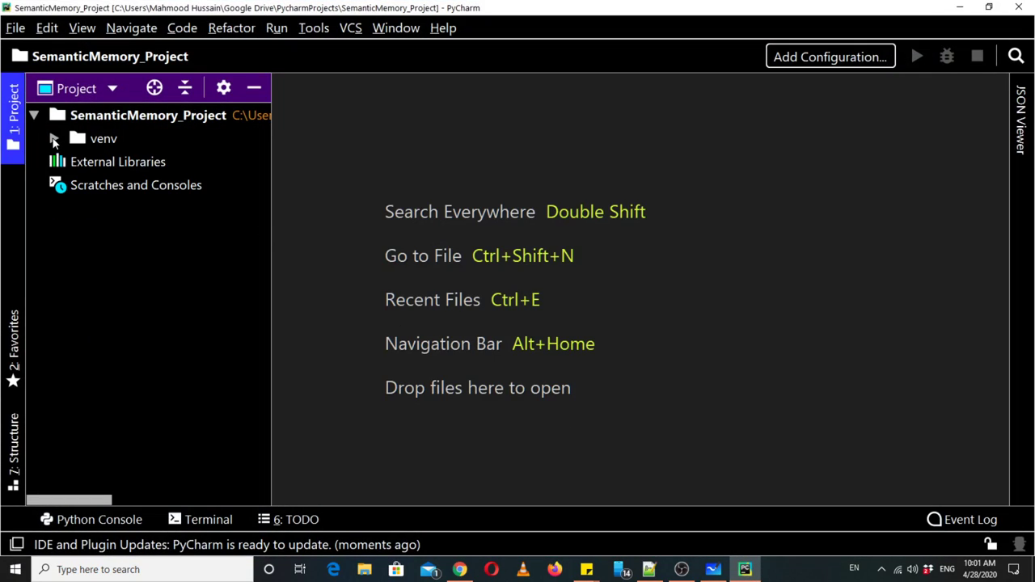
click(54, 140)
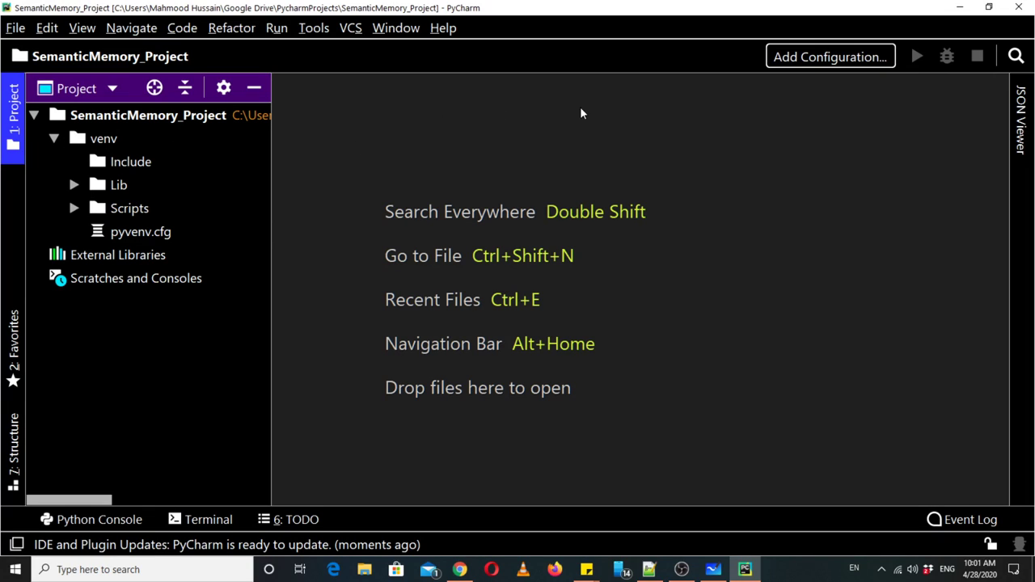
click(55, 139)
click(76, 119)
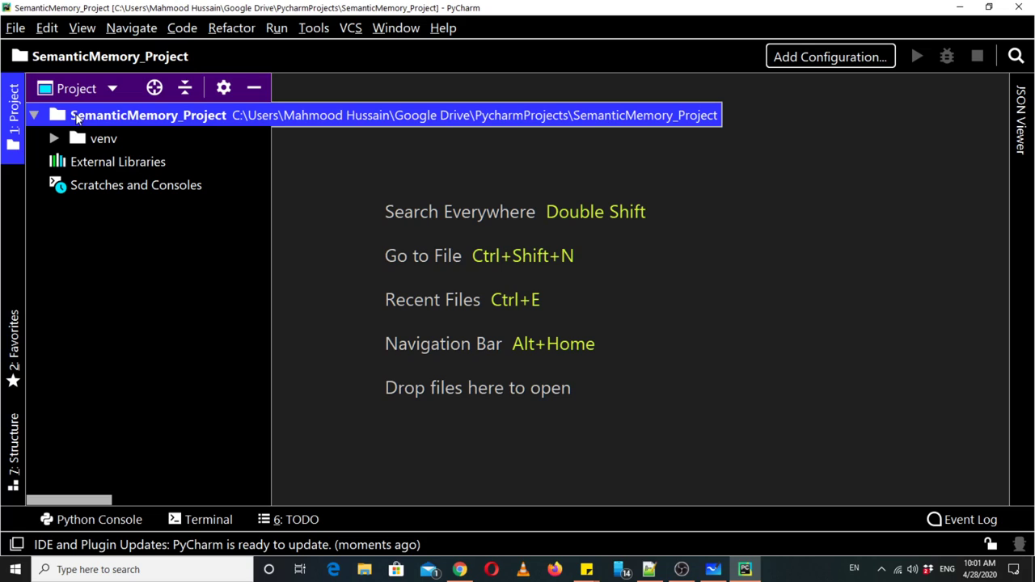
- Create a new Python file named semanticNetwork.py in the project root
right_click(77, 119)
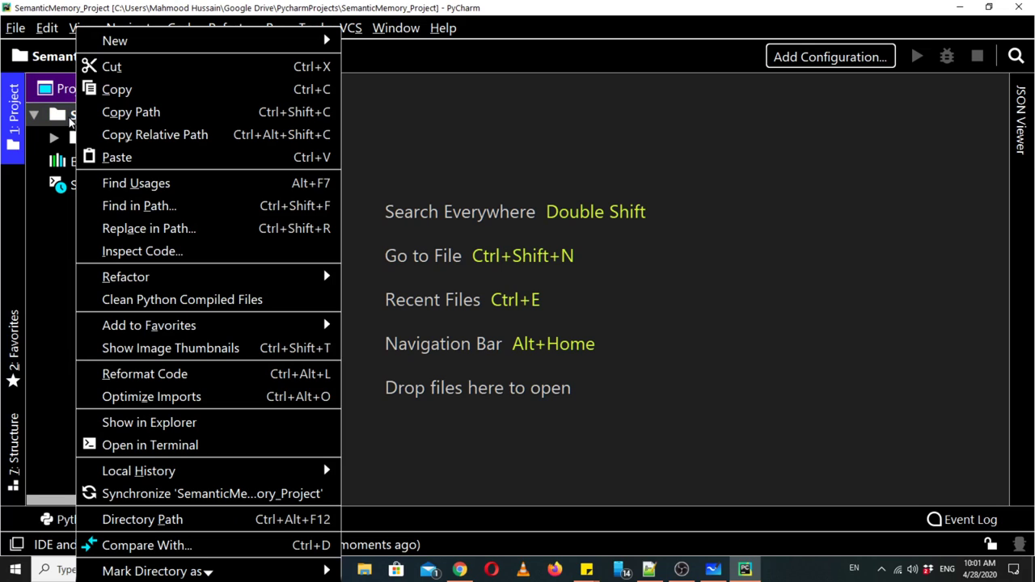
mouse_move(181, 42)
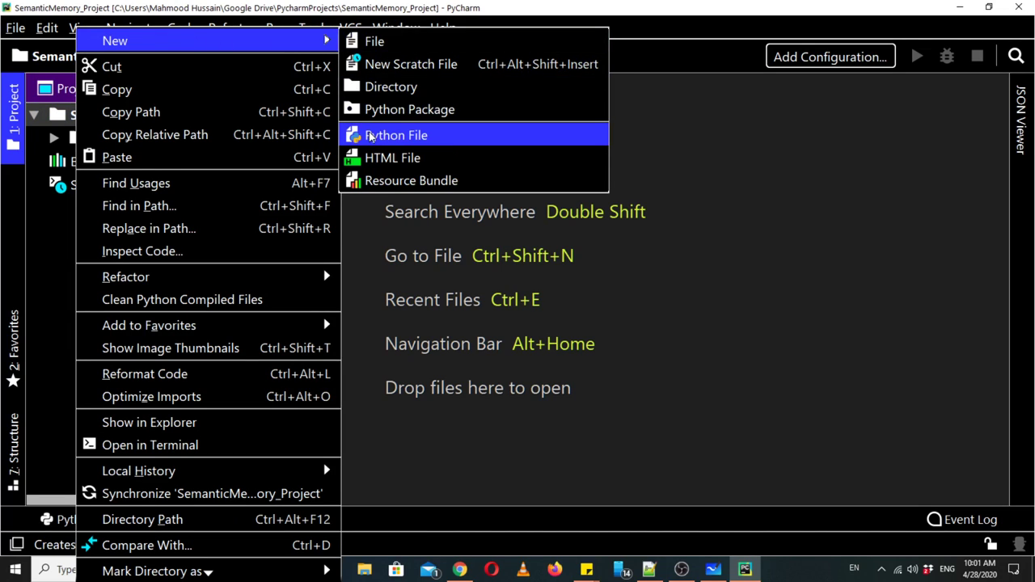
click(370, 136)
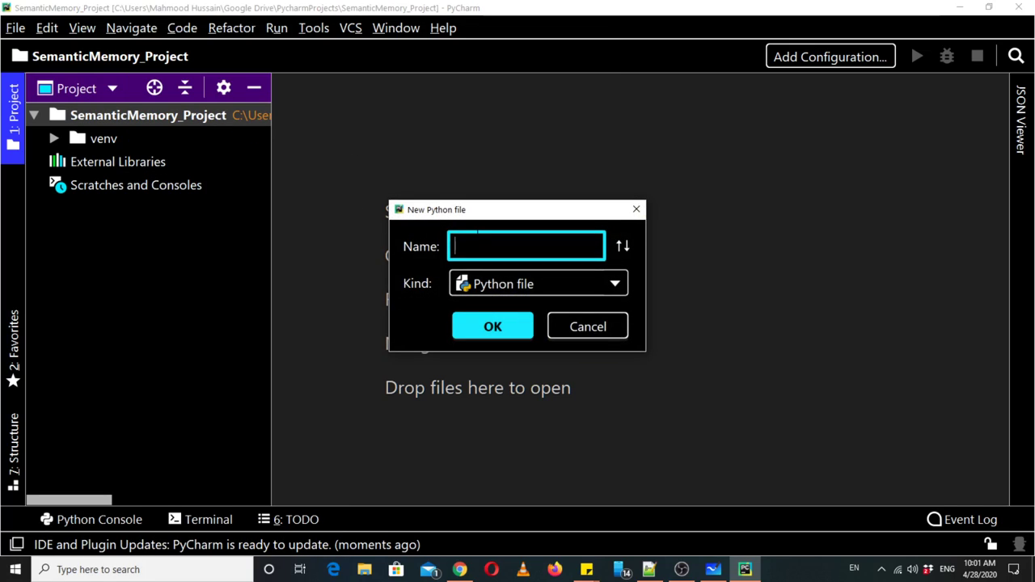
text(s)
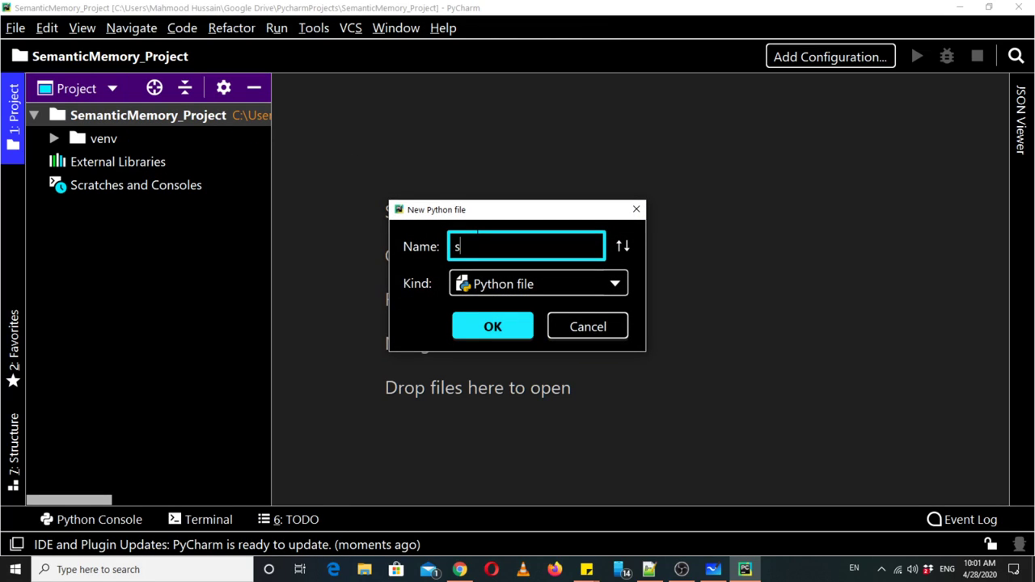
text(emanticNetwork)
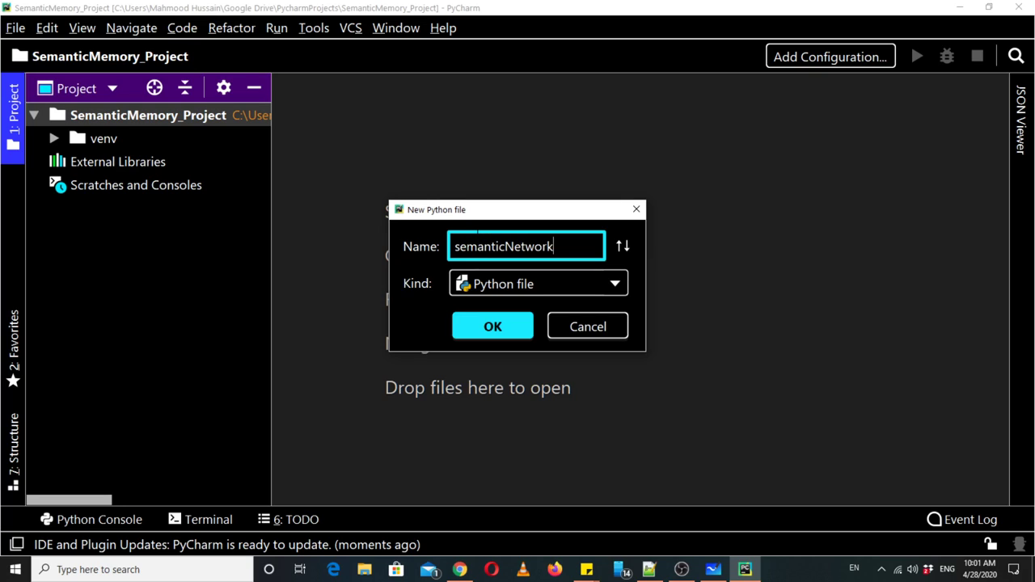
key(Return)
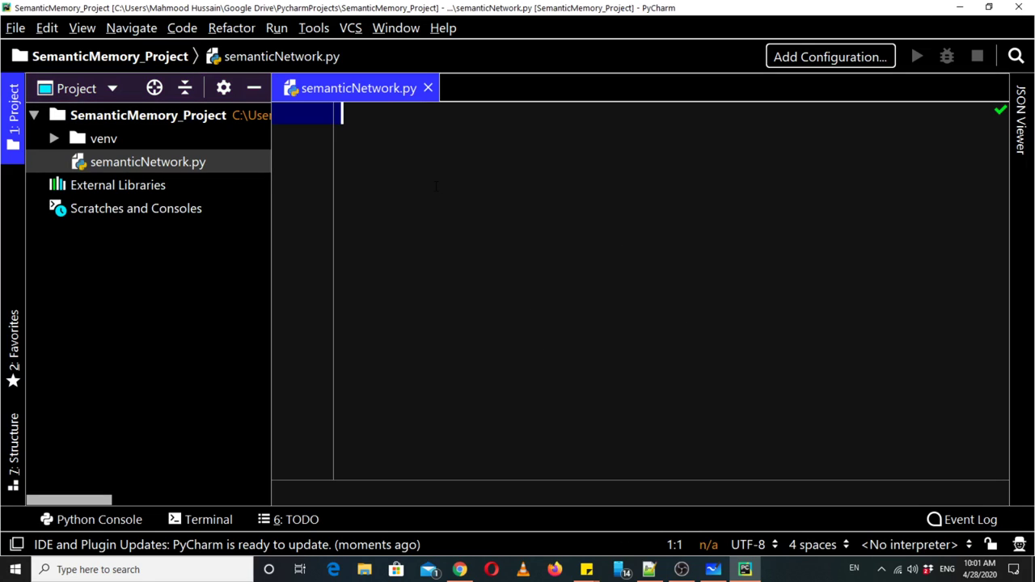
- Type print( and then clear it, leaving semanticNetwork.py empty
text(print)
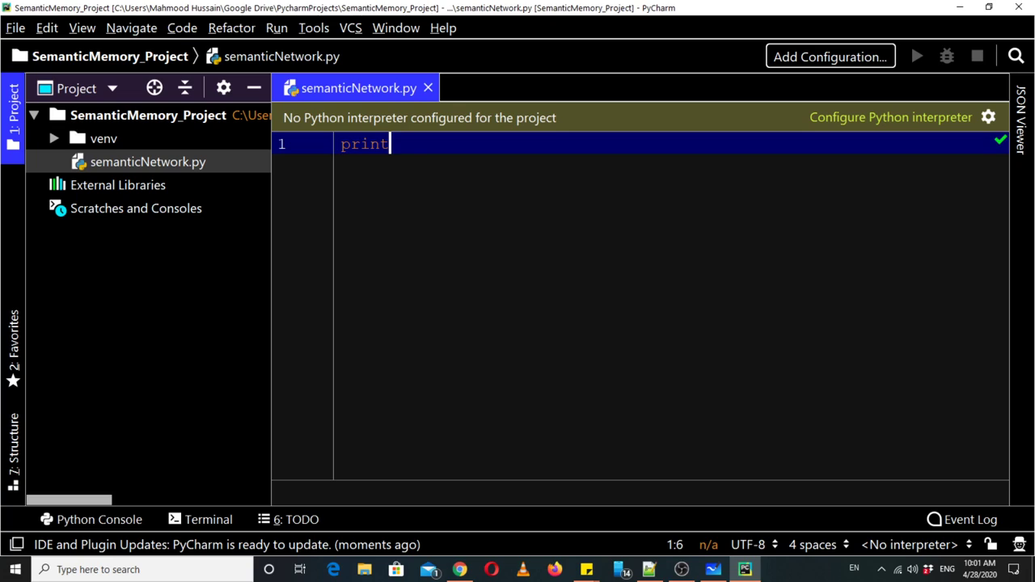
text(()
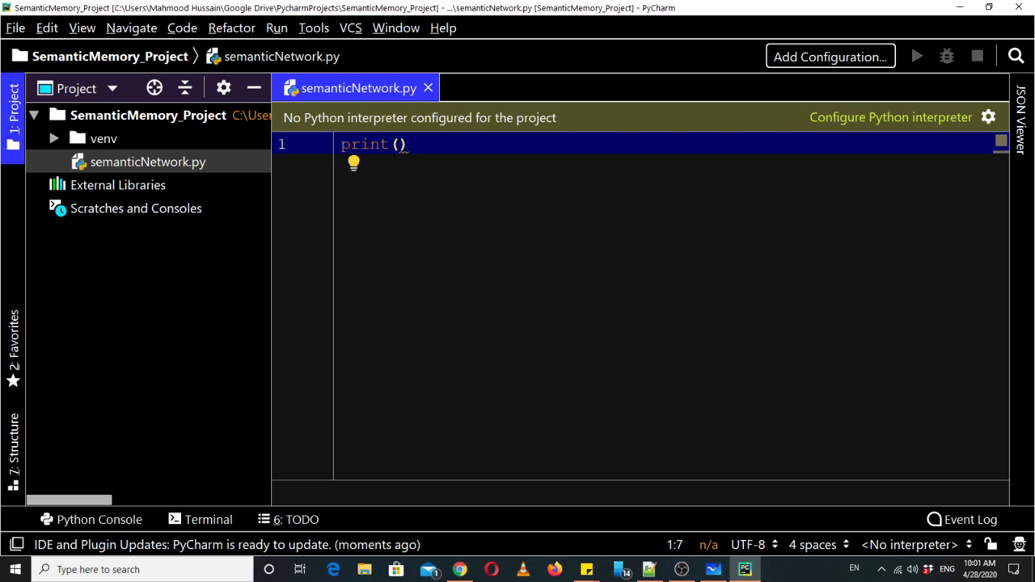
key(ctrl+a)
key(BackSpace)
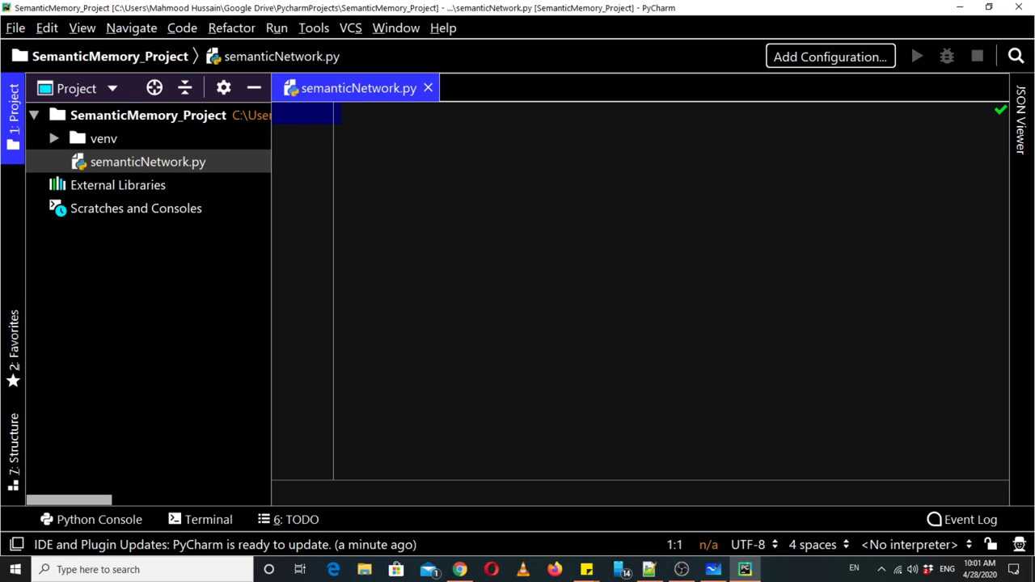
click(15, 27)
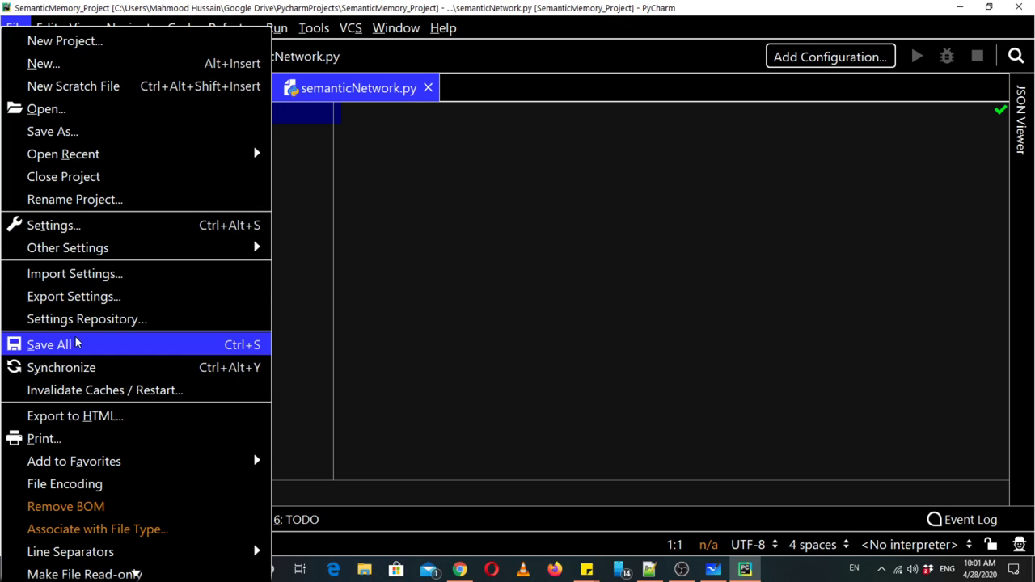
- Go to the Project Interpreter page in Settings for the SemanticMemory project
click(72, 225)
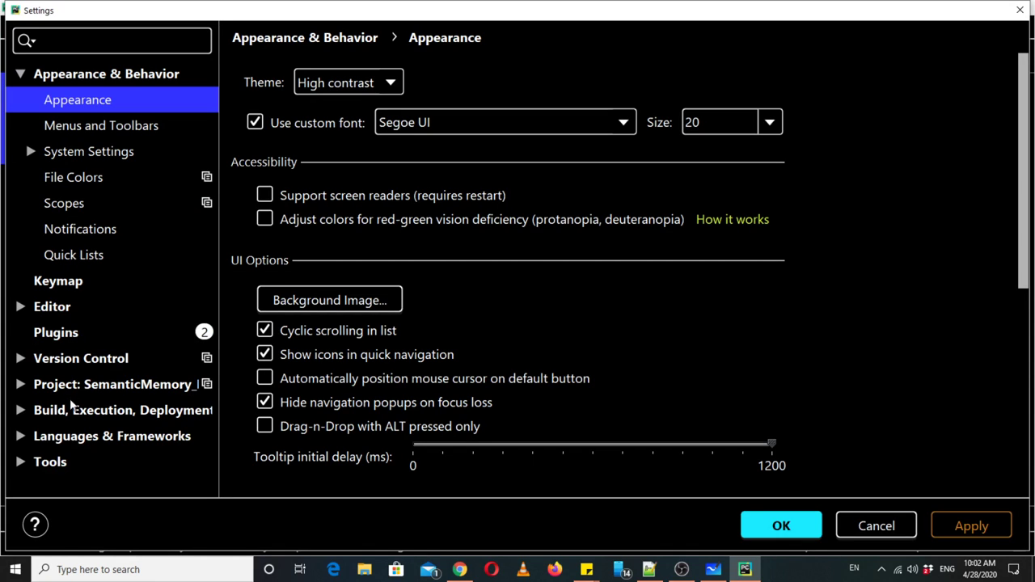
click(23, 385)
click(21, 385)
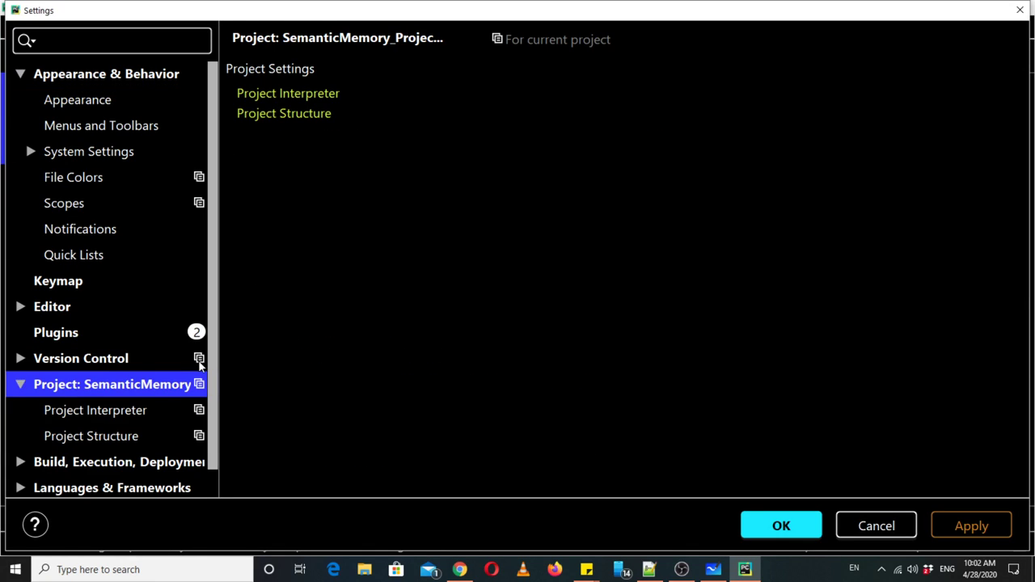
click(137, 414)
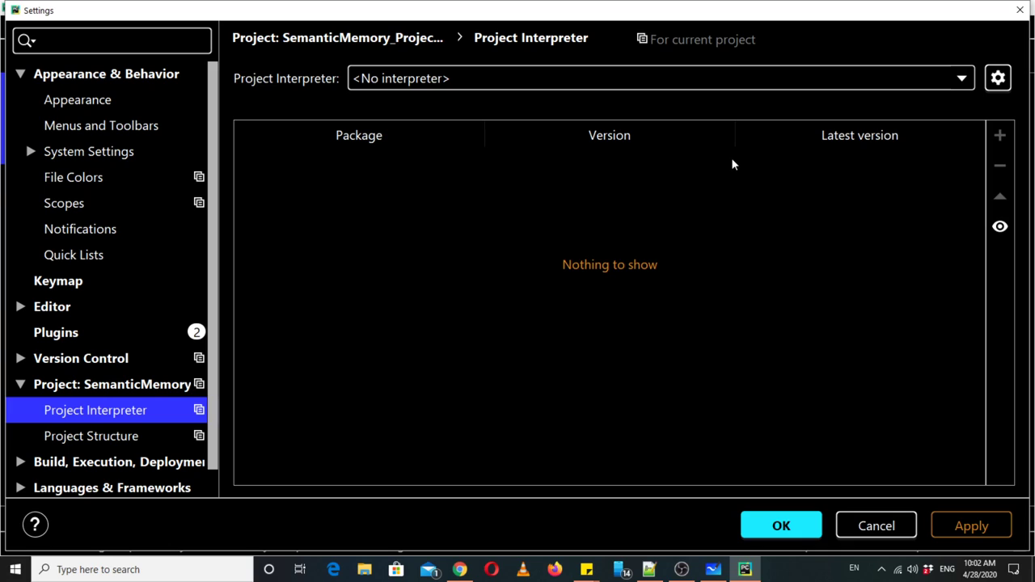
- Add a new interpreter from the gear menu, choosing Existing environment
click(962, 80)
click(962, 80)
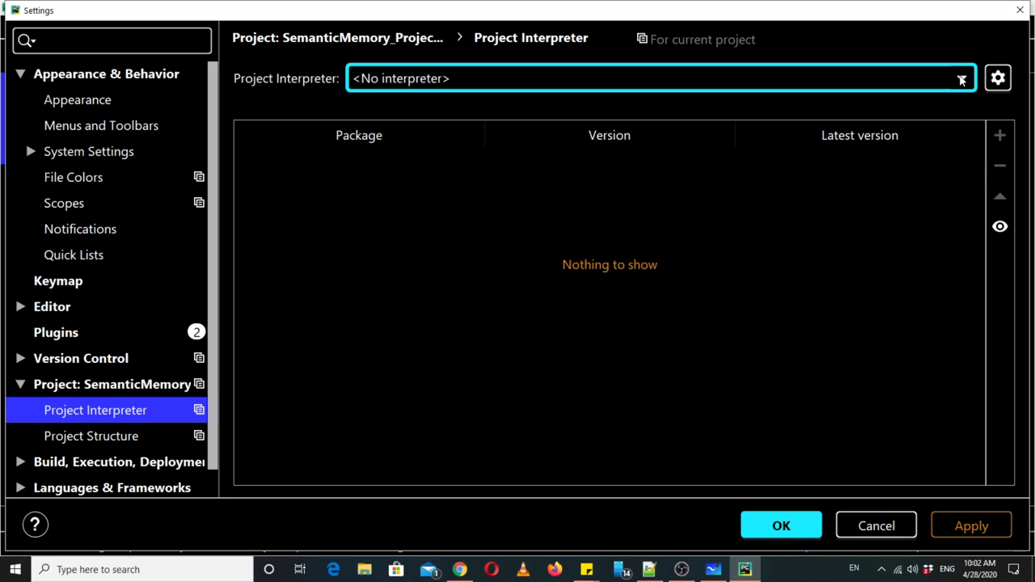
click(1000, 78)
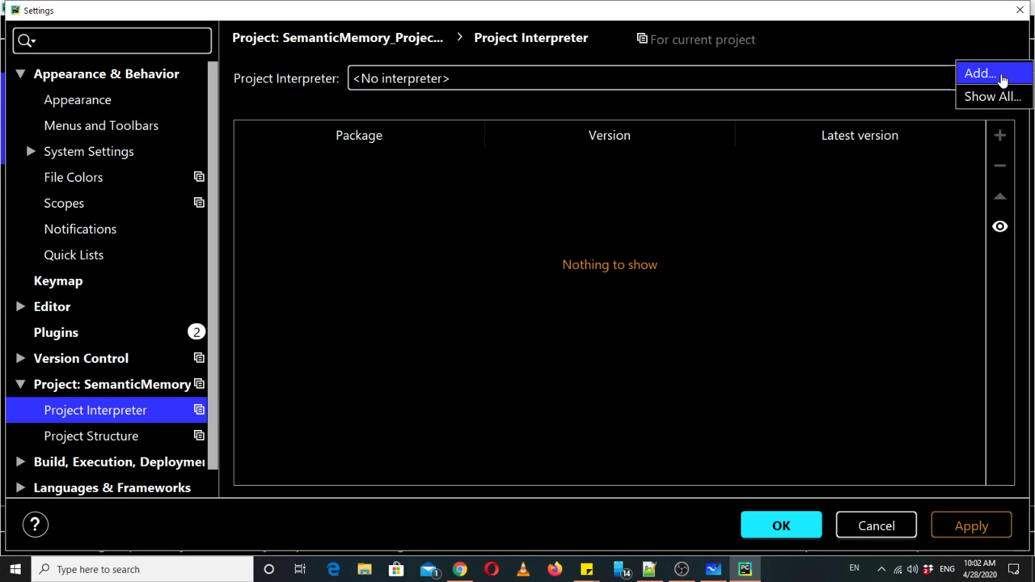
click(995, 74)
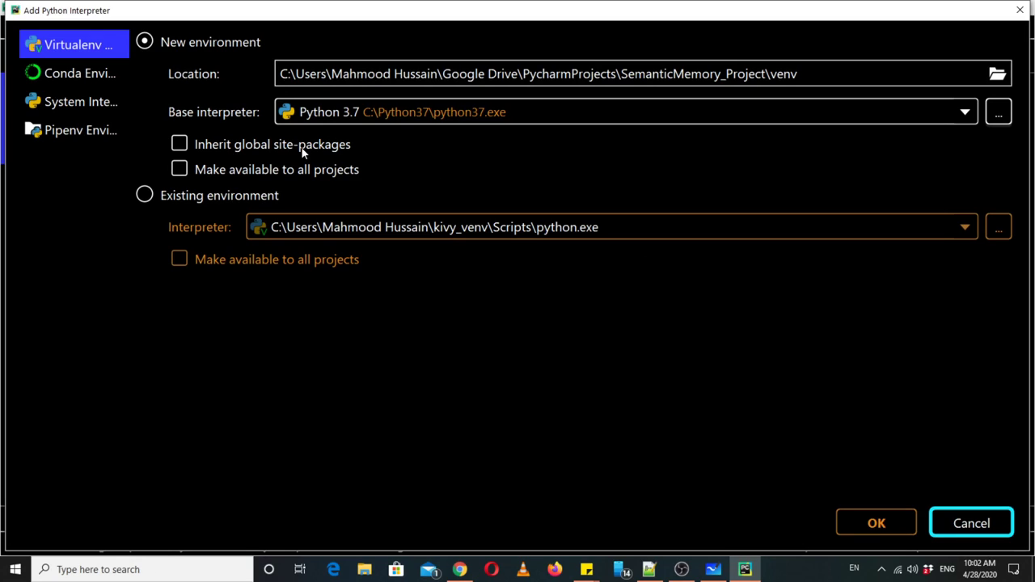
click(265, 198)
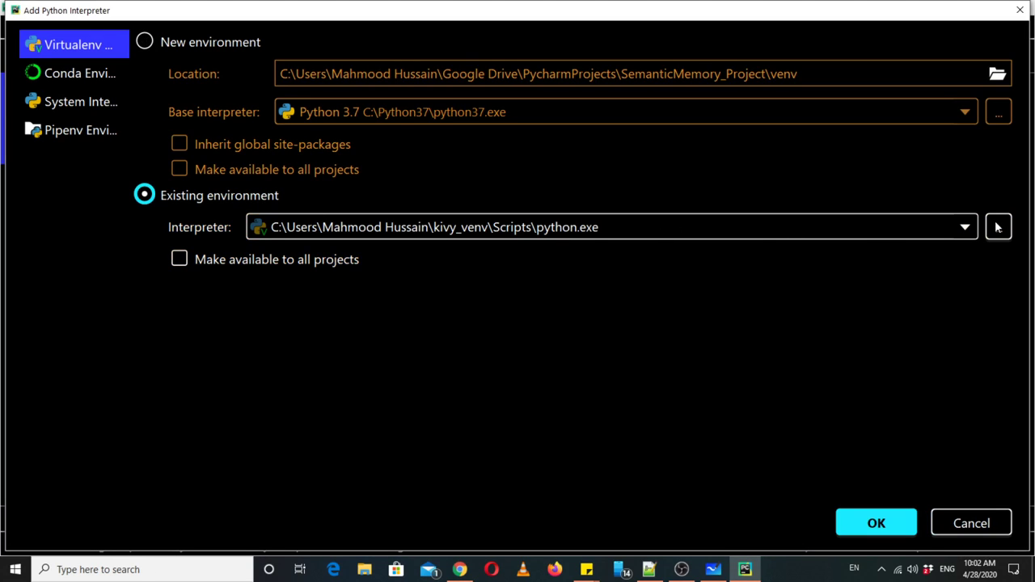
- Browse for the interpreter down to C:\Users\home\Google Drive\PycharmProjects
click(998, 228)
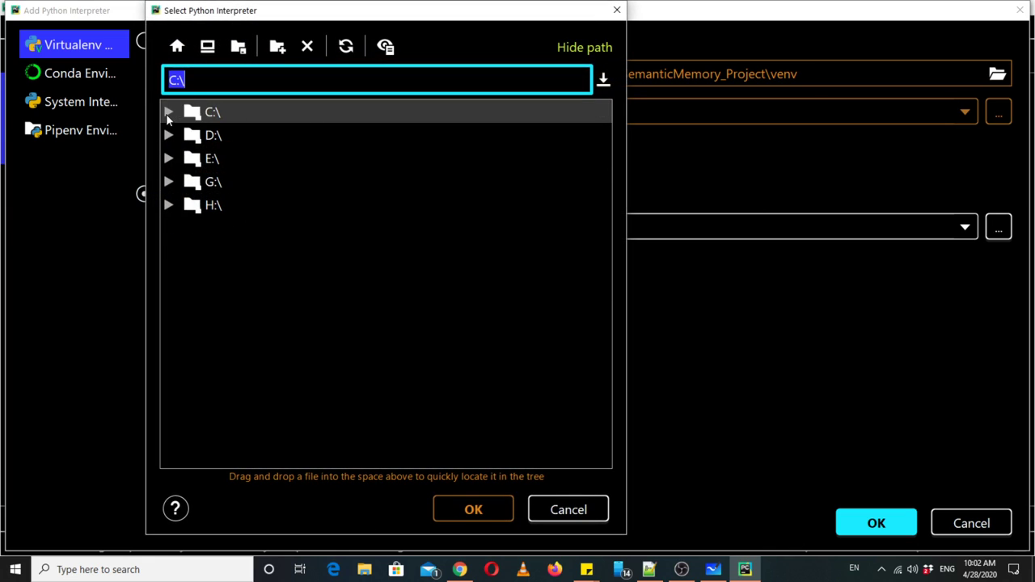
click(168, 112)
click(232, 201)
text(us)
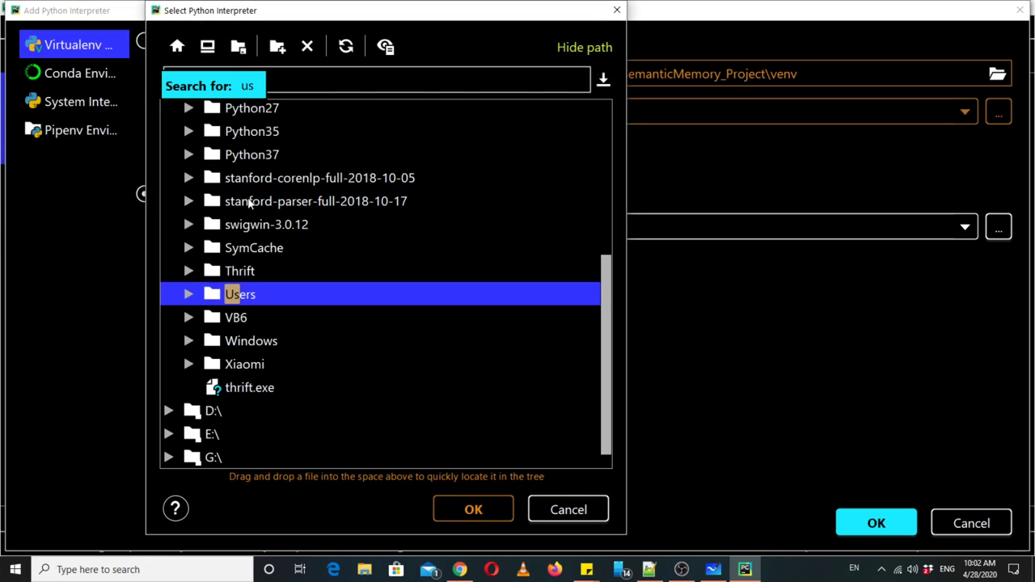
key(Right)
key(Down)
key(Down)
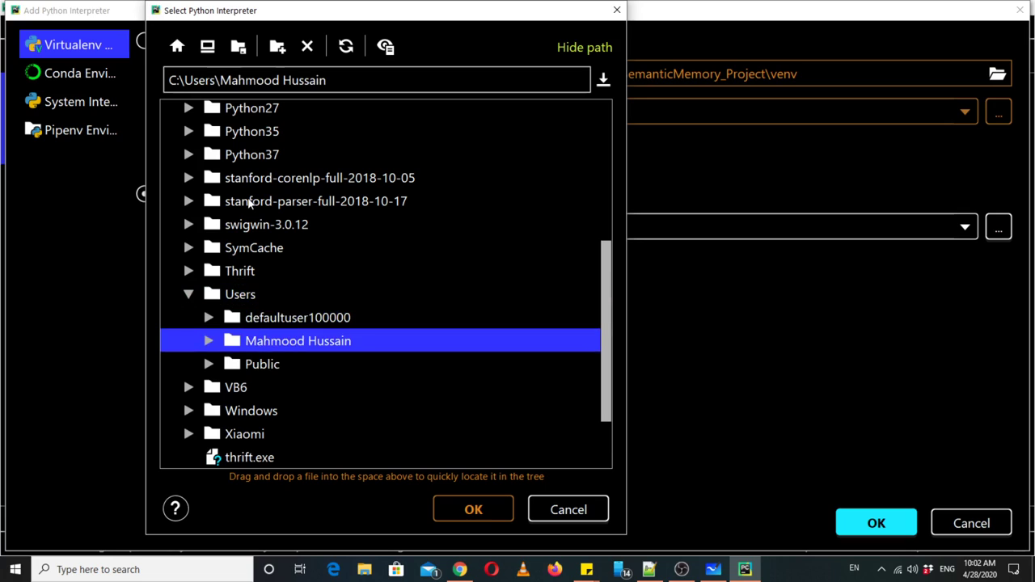
key(Right)
key(Down)
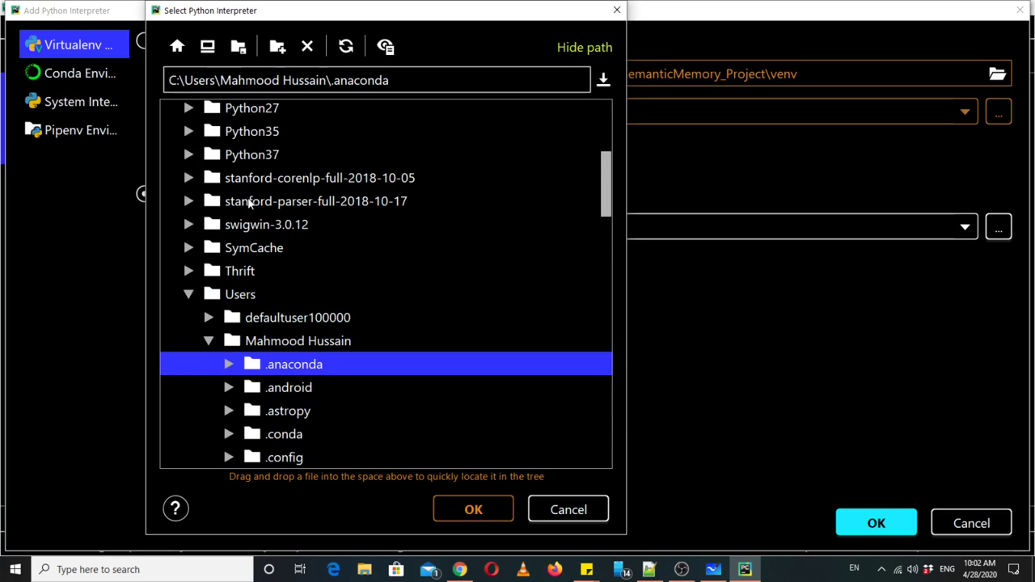
text(goo)
key(Right)
key(Down)
key(Down)
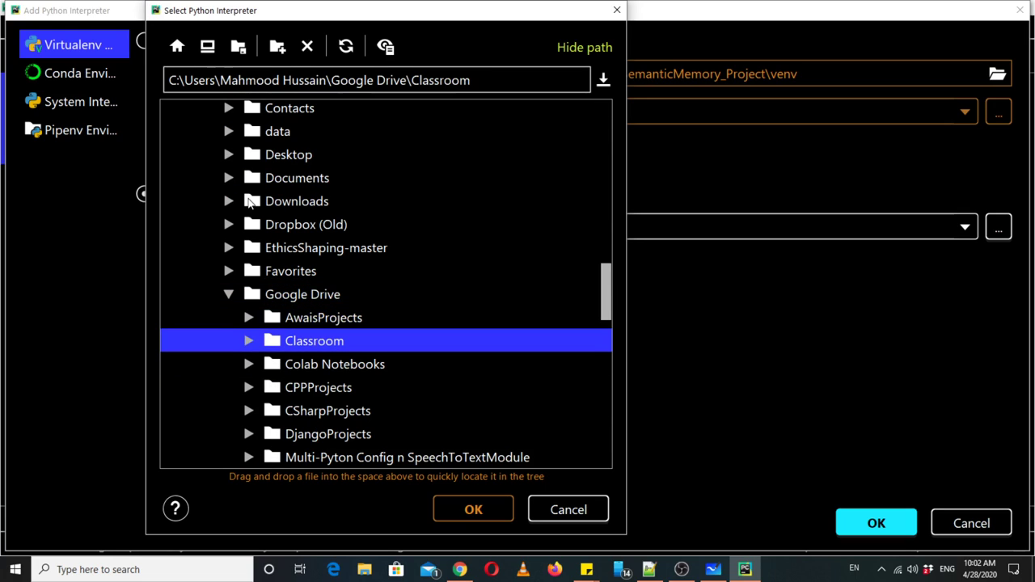
text(pych)
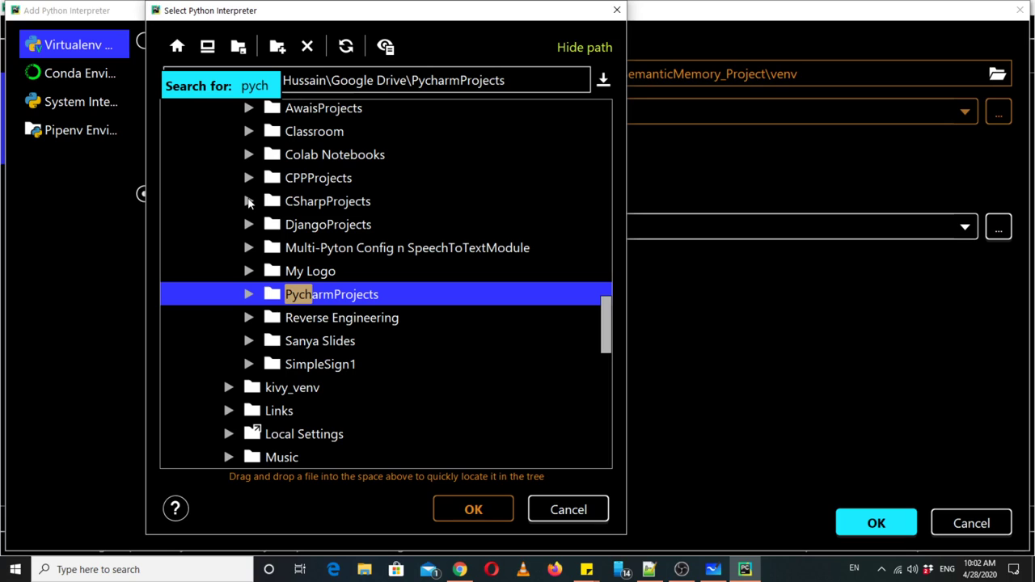
key(Right)
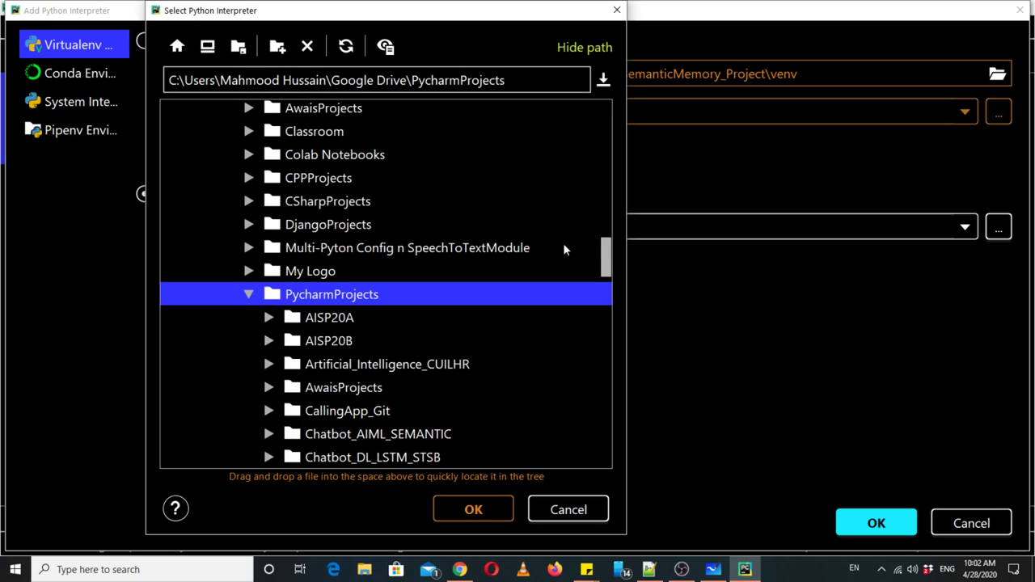
- Pick SemanticMemory_Project\venv\Scripts\python37.exe and confirm it as the interpreter
scroll(606, 271, down, 2)
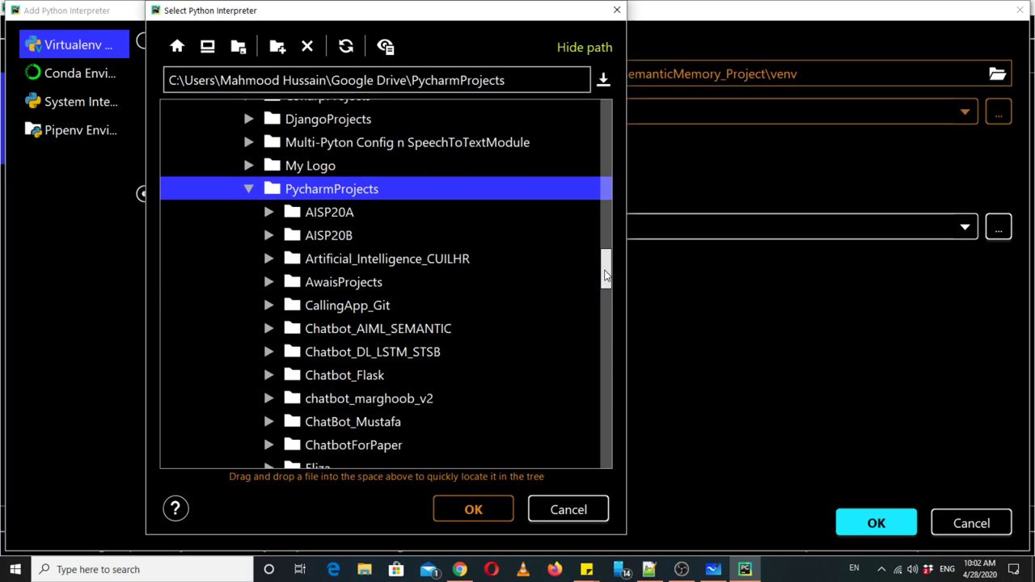
drag(606, 276, 606, 282)
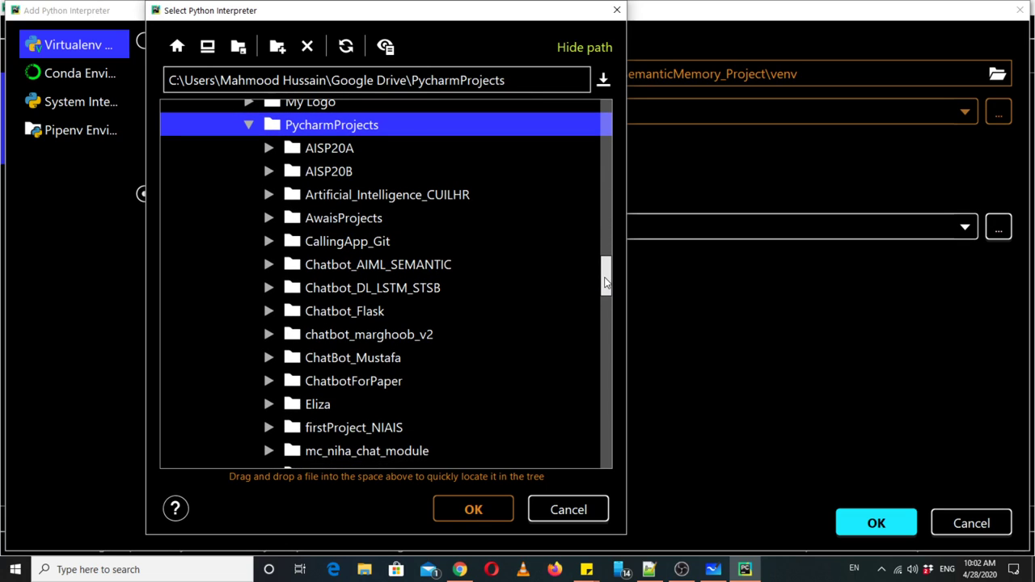
drag(606, 282, 606, 345)
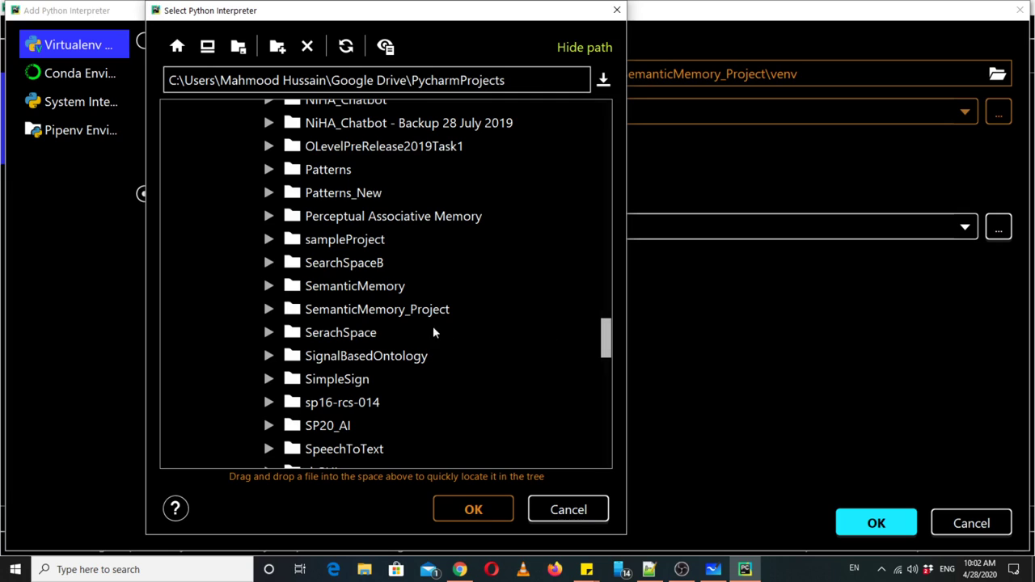
double_click(320, 316)
key(Down)
key(Down)
key(Right)
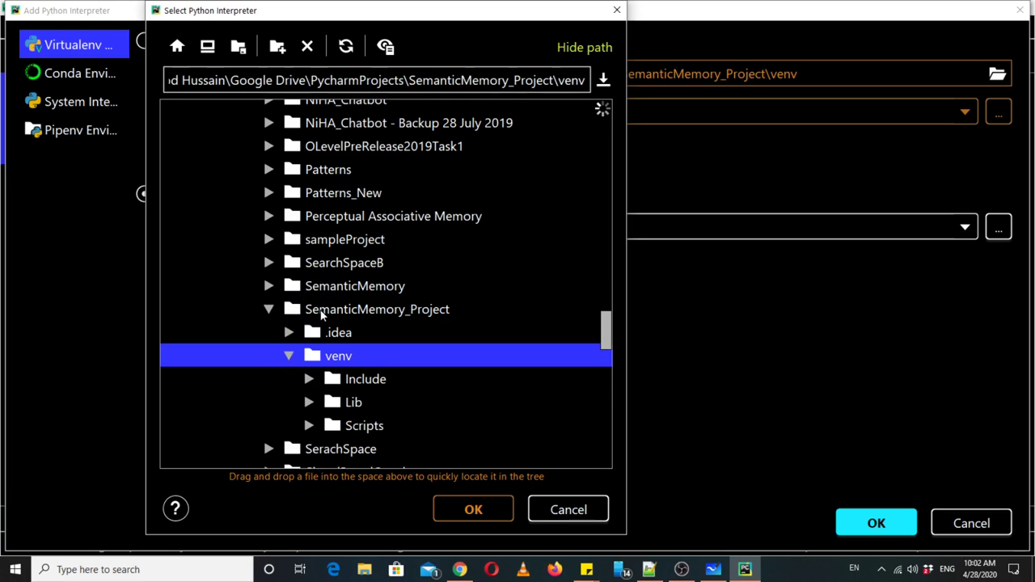
key(Down)
key(Down)
key(Down)
key(Right)
key(Down)
key(Down)
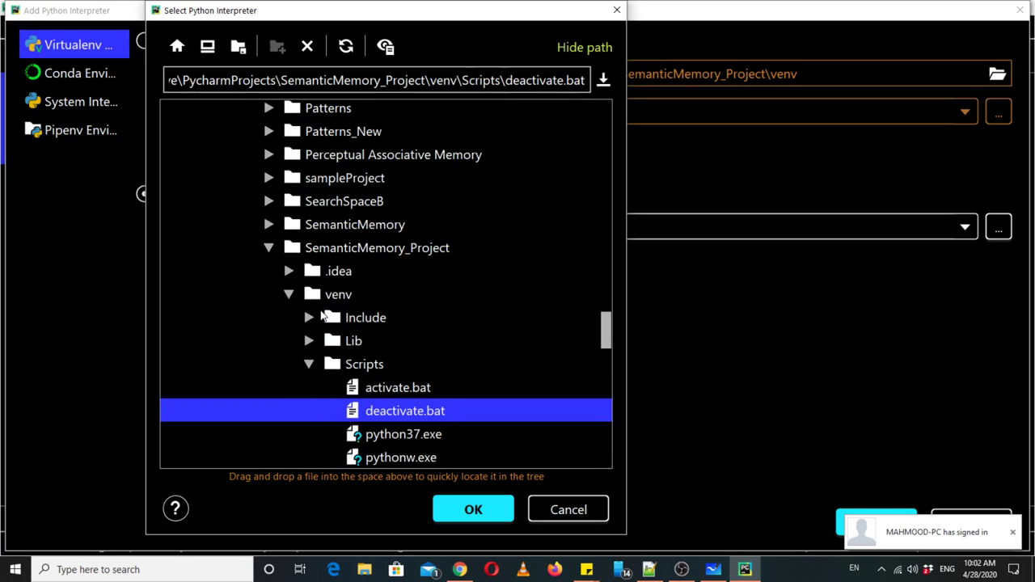
key(Down)
key(Down)
key(Up)
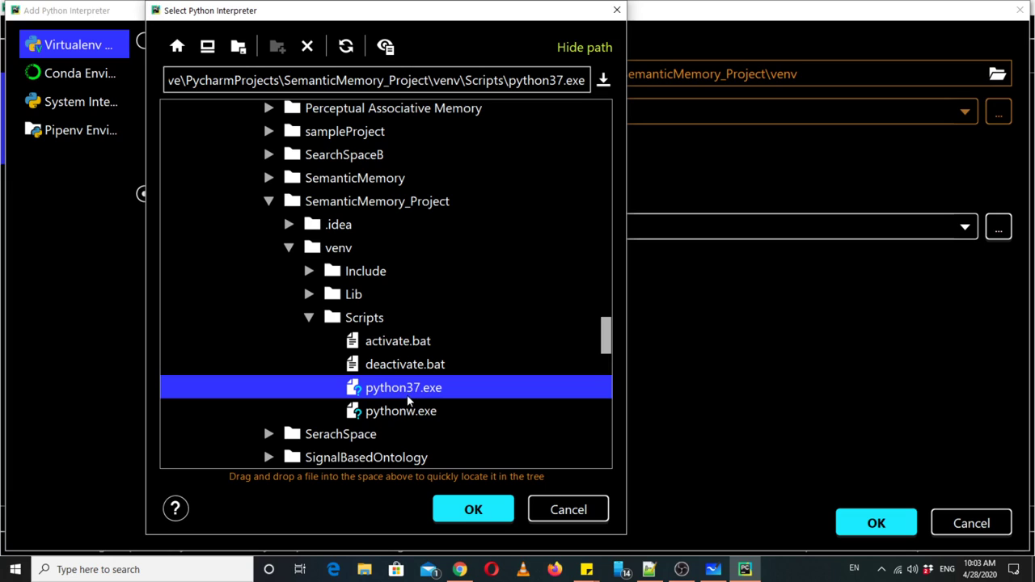
click(462, 508)
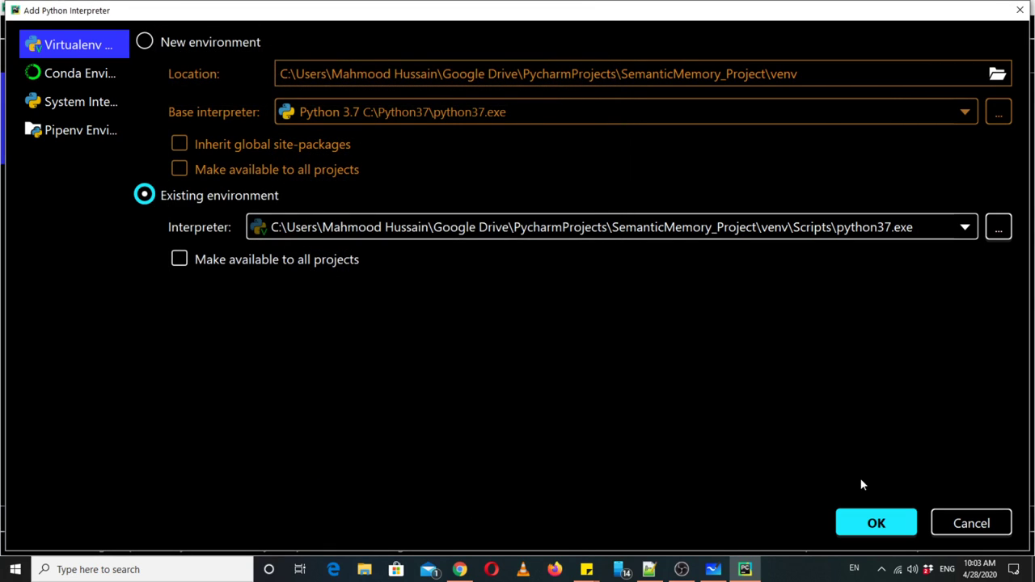
click(869, 526)
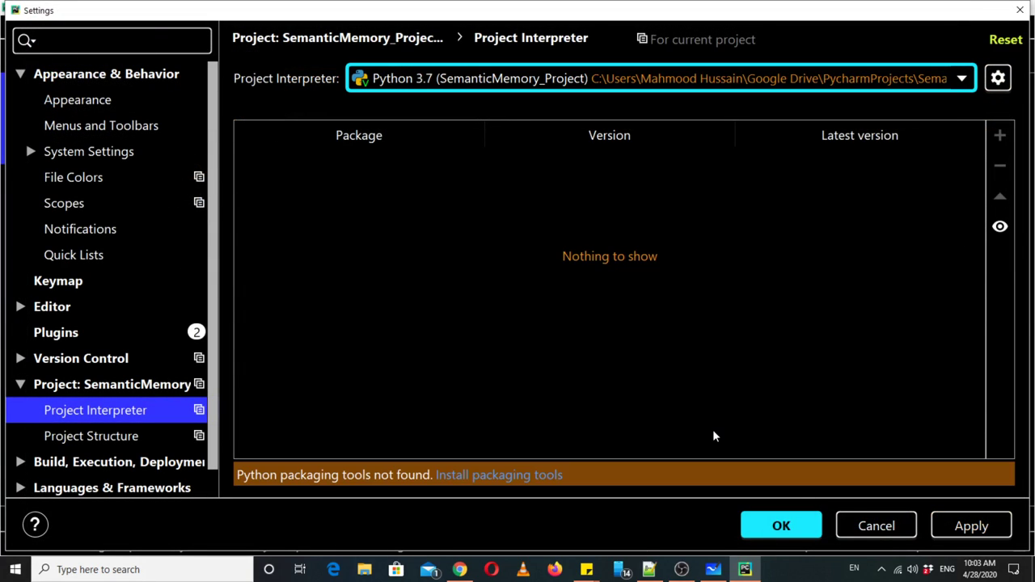
- Install packaging tools, apply the venv Python 3.7 interpreter, and close Settings
click(525, 478)
click(940, 524)
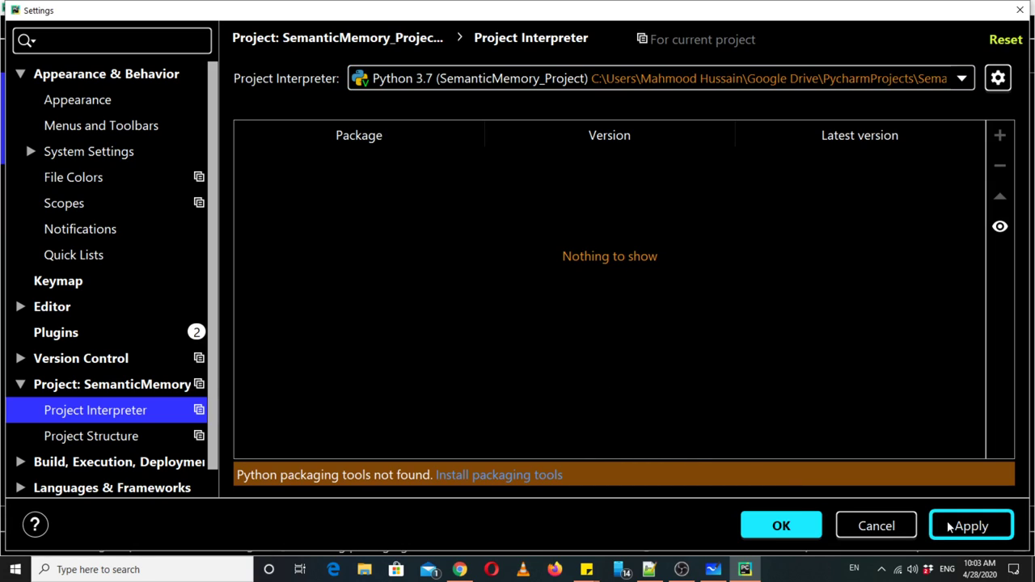
key(Return)
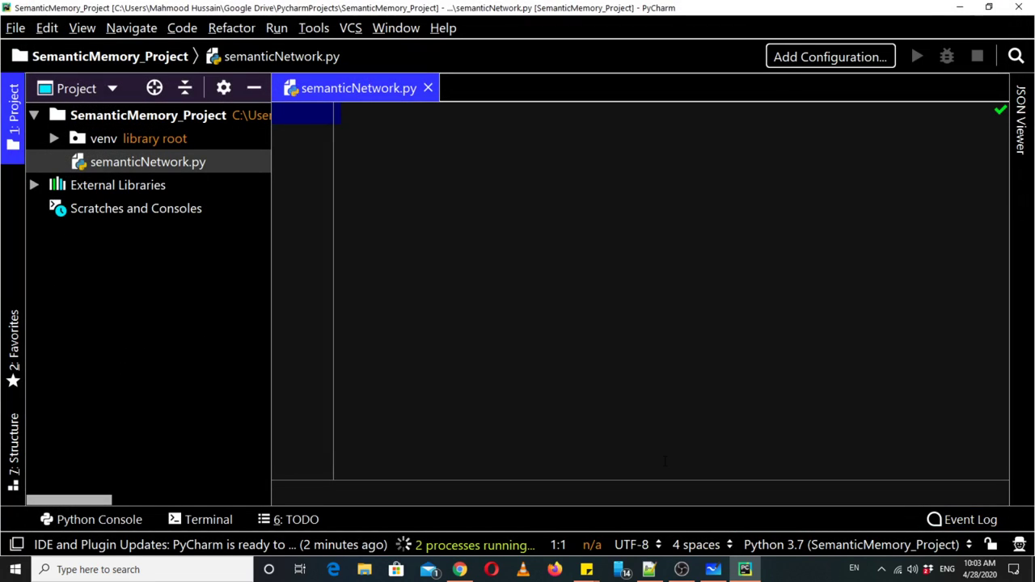
click(453, 547)
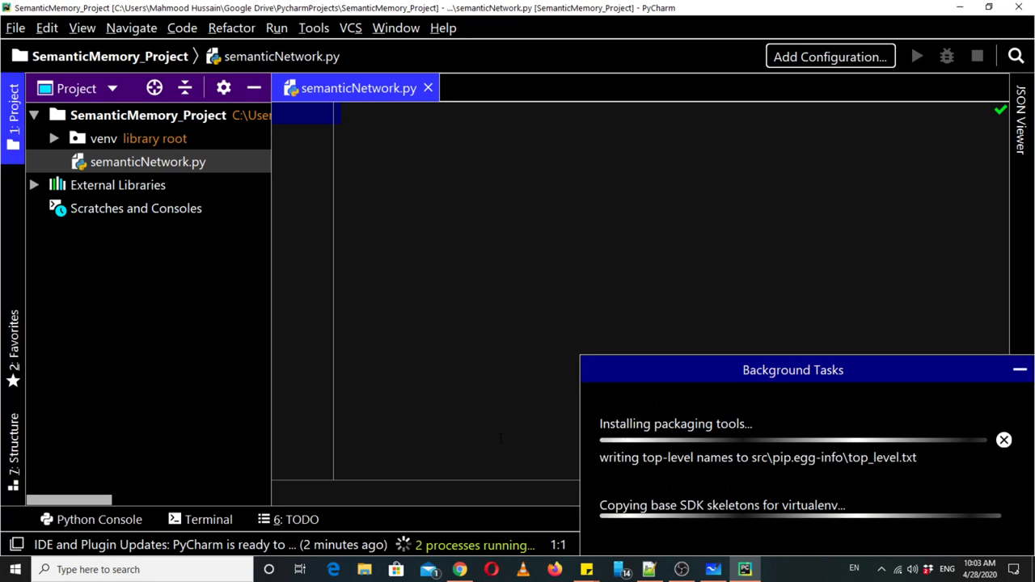
- Start a system search for 'n', cancel it, and bring up the taskbar menu for Task Manager
key(super)
text(n)
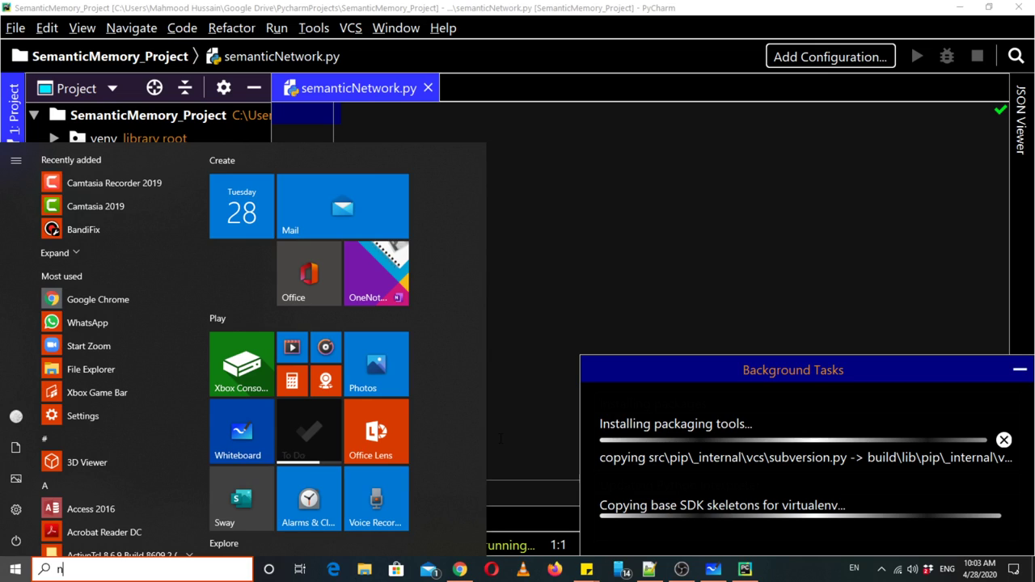
key(Escape)
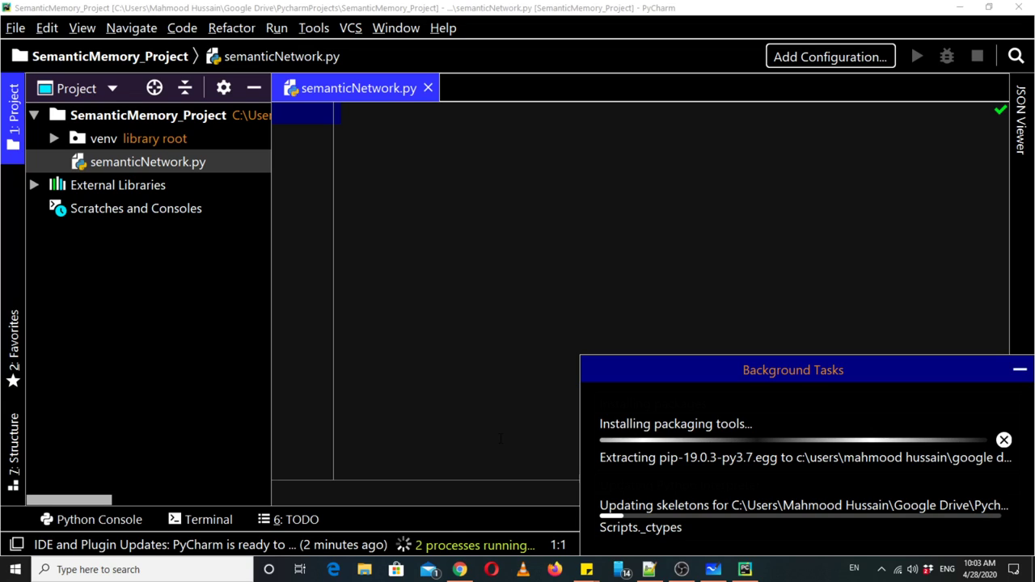
right_click(805, 572)
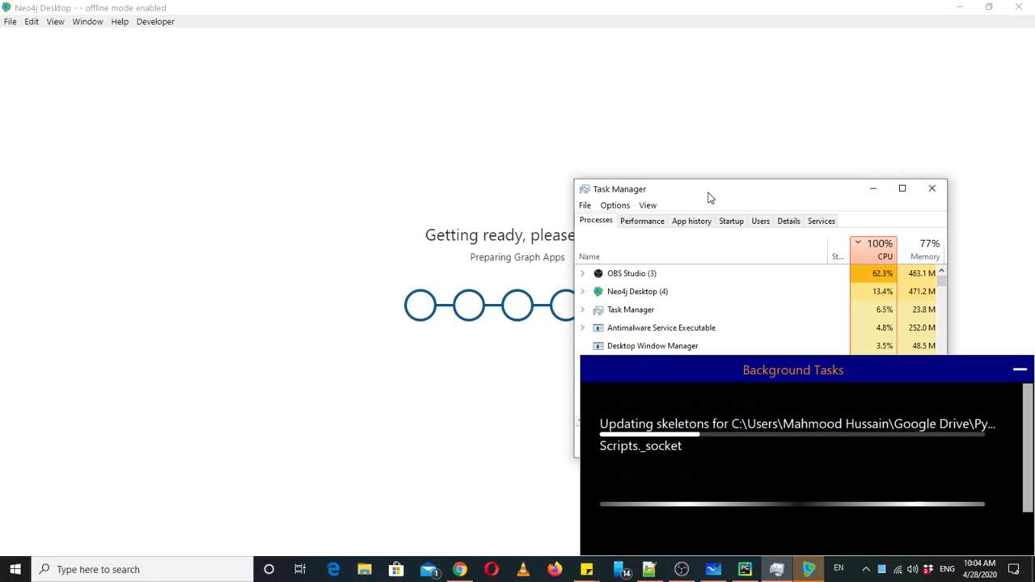
- Move and minimize Task Manager while Neo4j Desktop finishes loading its projects
drag(709, 197, 674, 96)
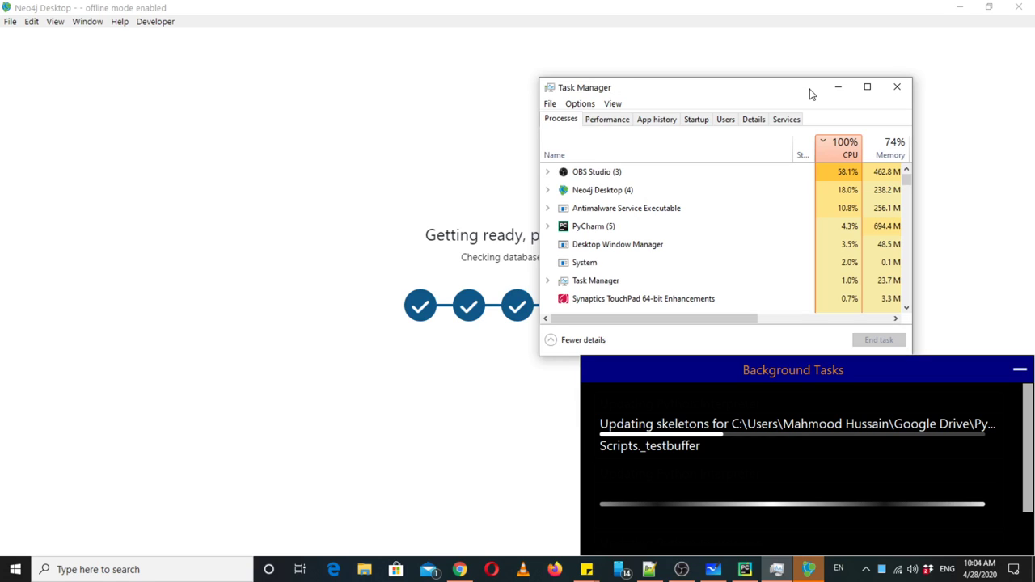
click(838, 87)
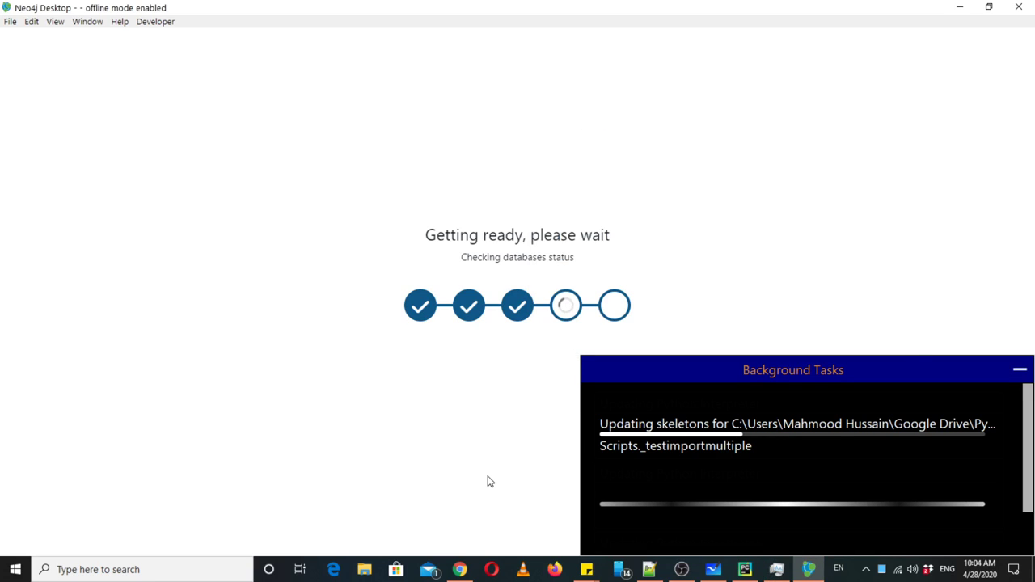
mouse_move(459, 568)
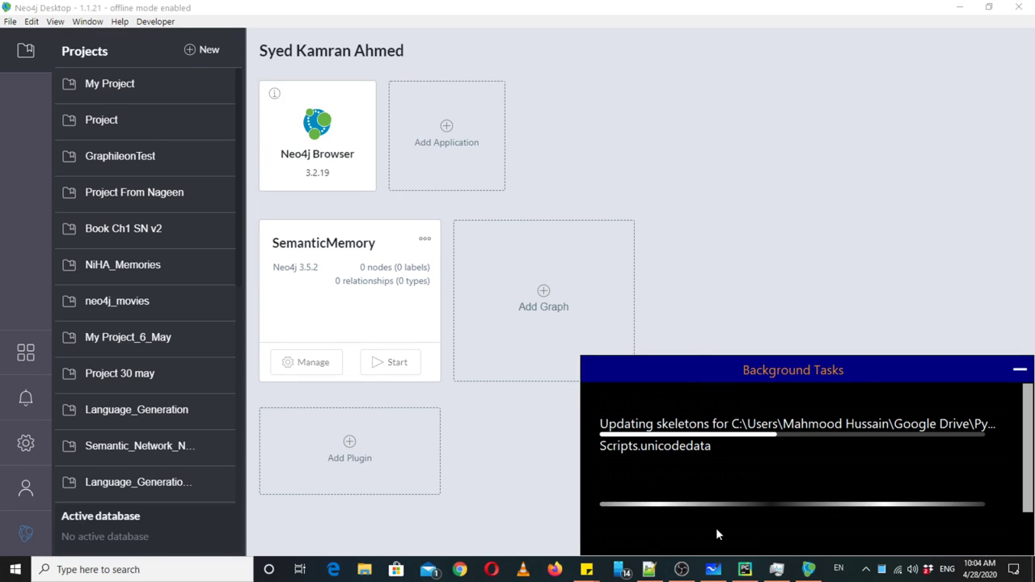
click(777, 570)
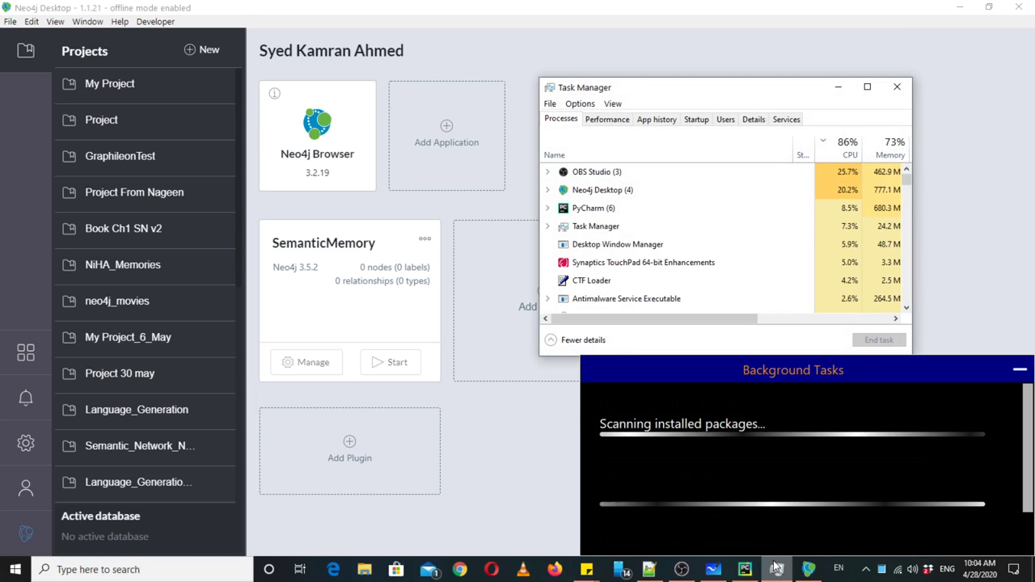
click(776, 569)
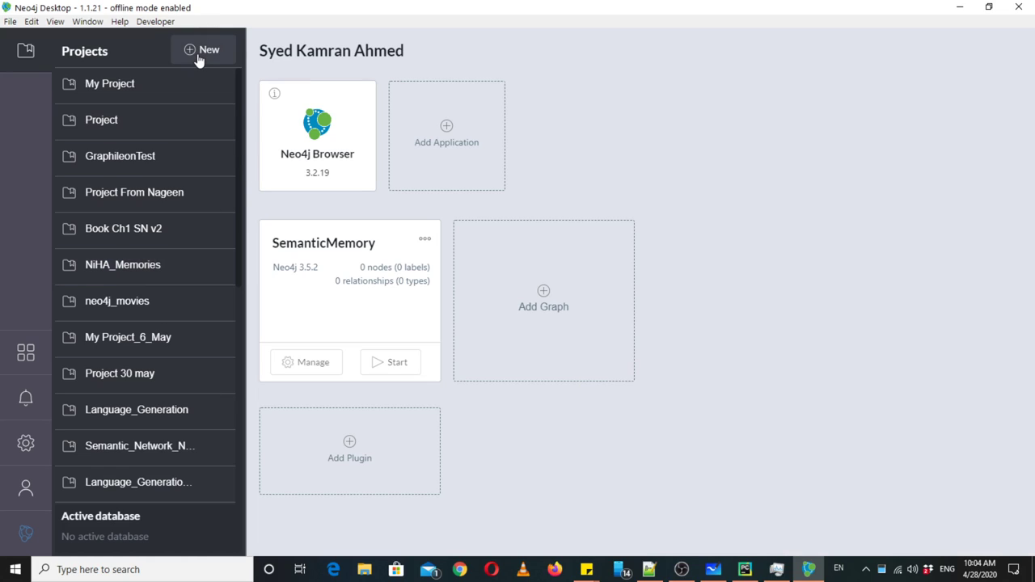
- Add a new Neo4j project and rename it SemanticNetwork_4
click(198, 56)
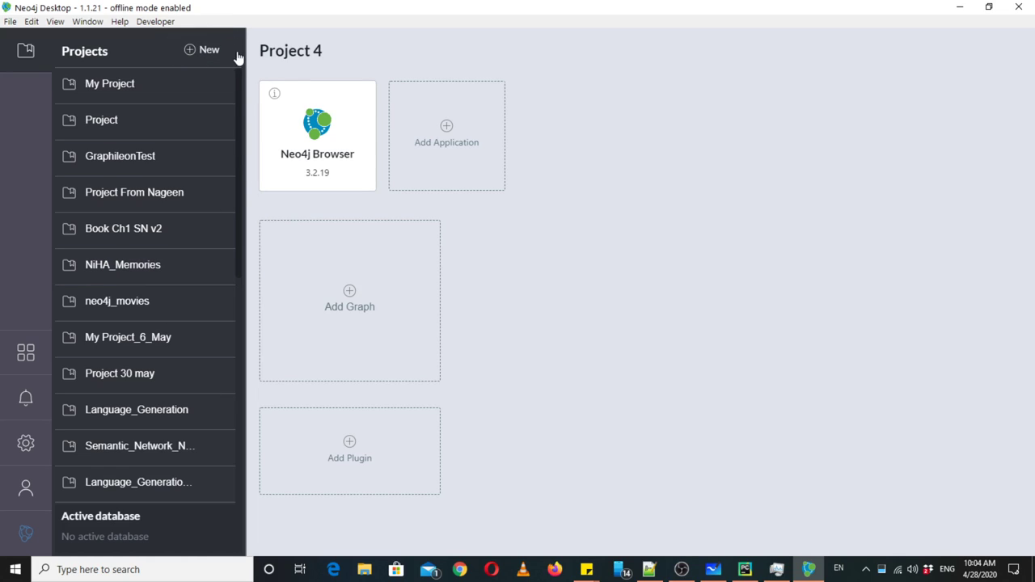
click(334, 54)
key(ctrl+shift+Left)
key(ctrl+shift+Left)
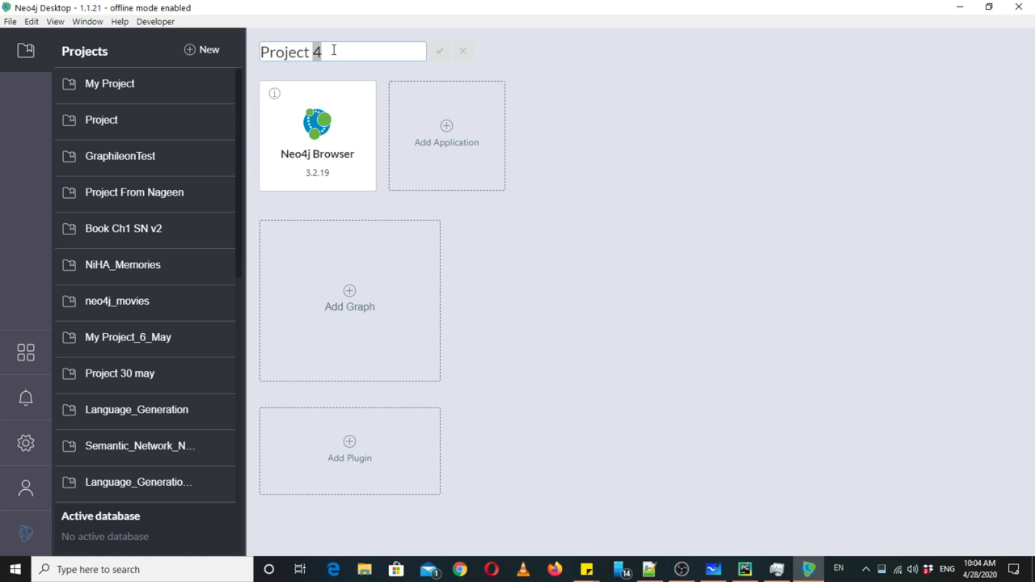
text(Semant)
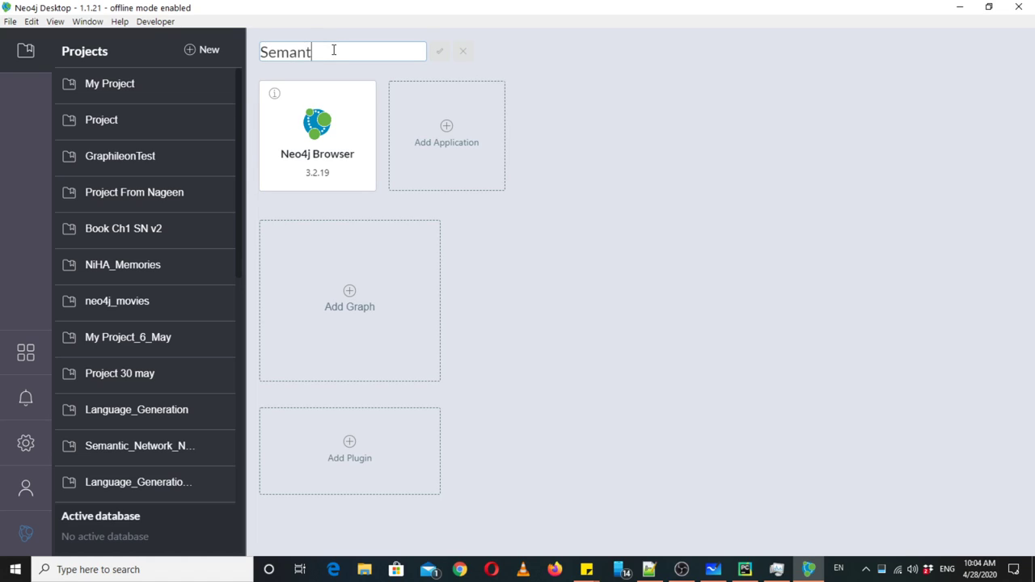
text(icNetwork)
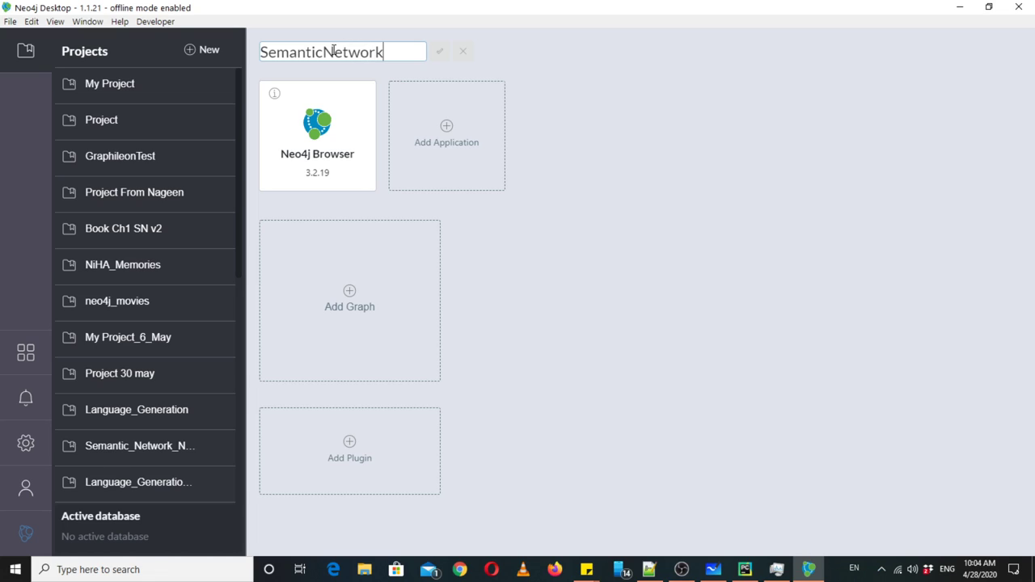
text(_4)
click(441, 53)
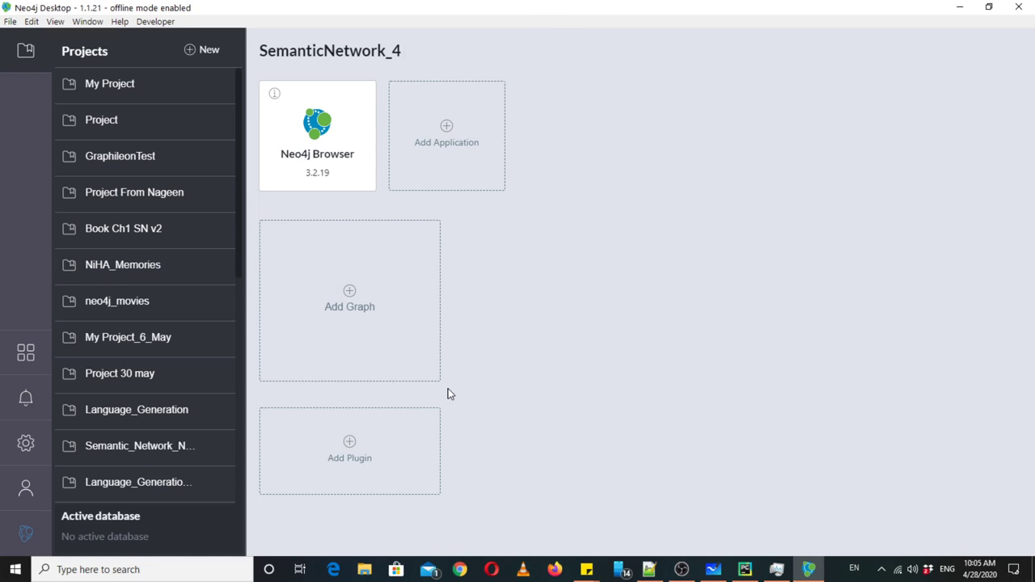
- Create local graph semanticMemory with a password, then switch back to PyCharm
click(396, 302)
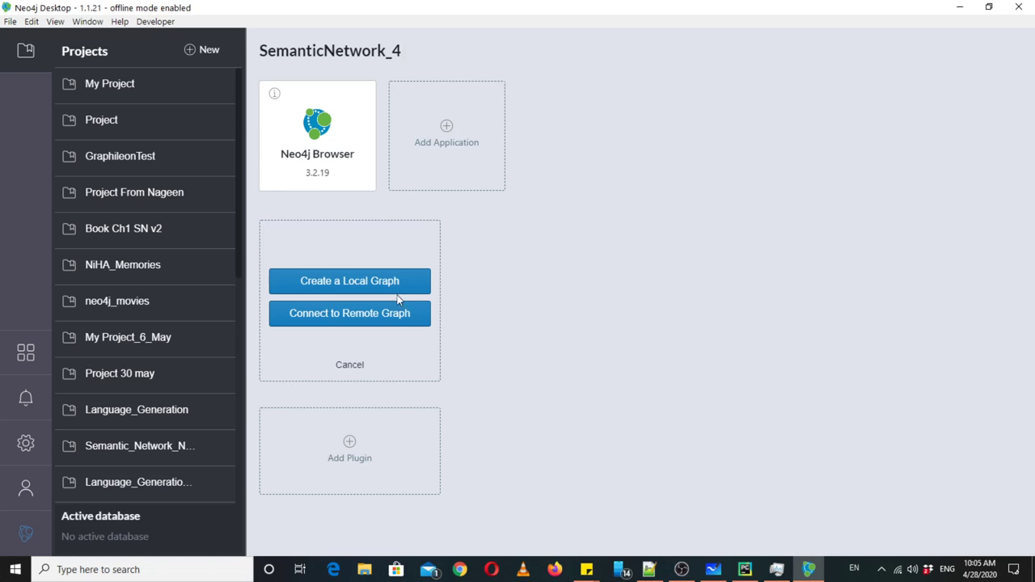
click(392, 293)
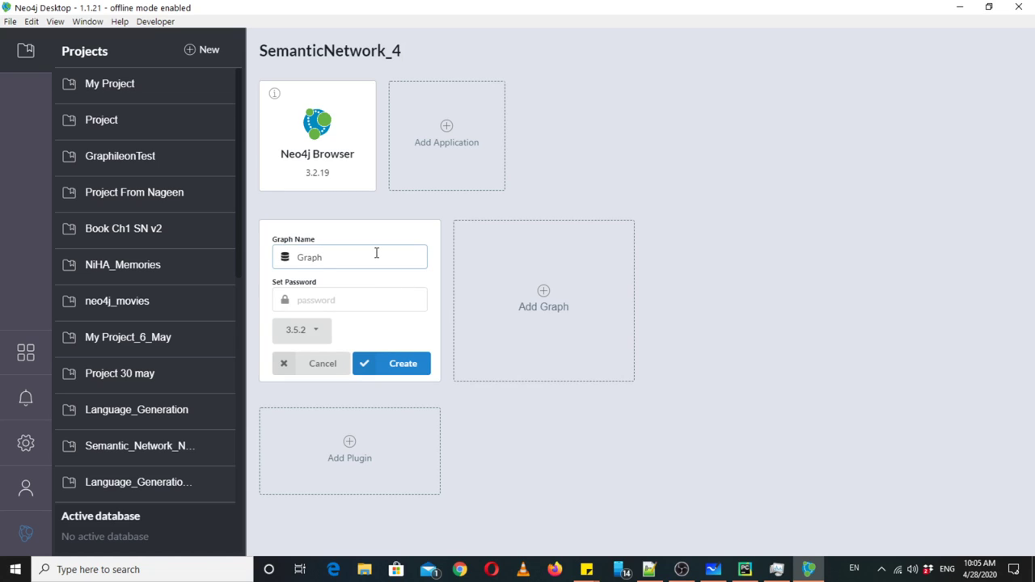
double_click(376, 253)
text(seman)
text(ticMemory)
click(334, 300)
text(123)
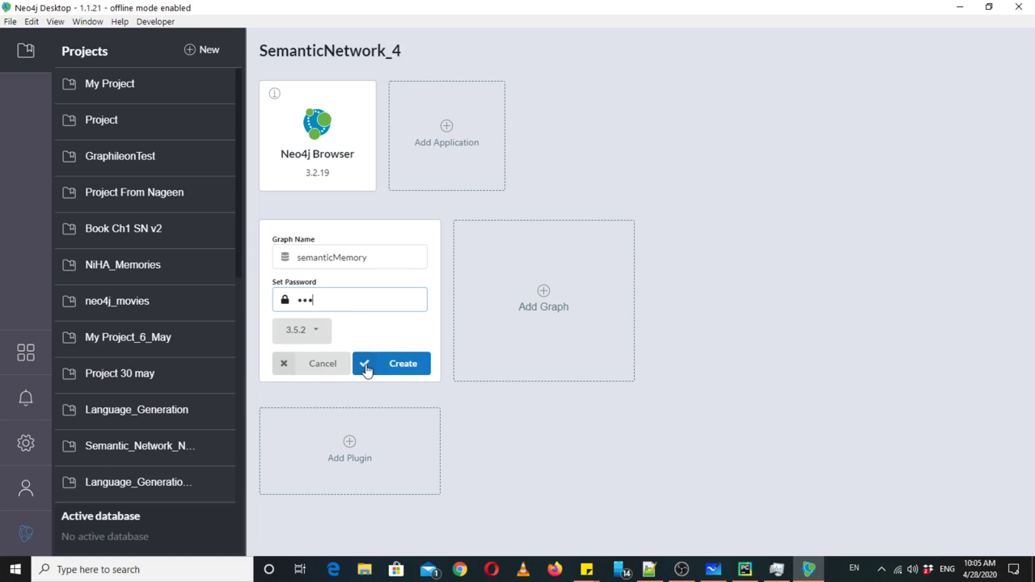
click(365, 366)
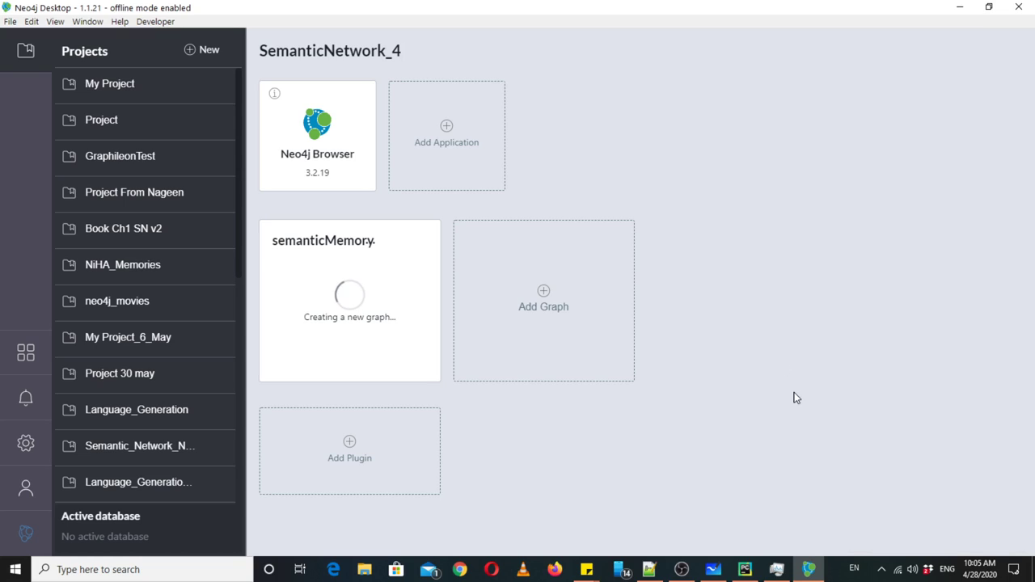
click(744, 570)
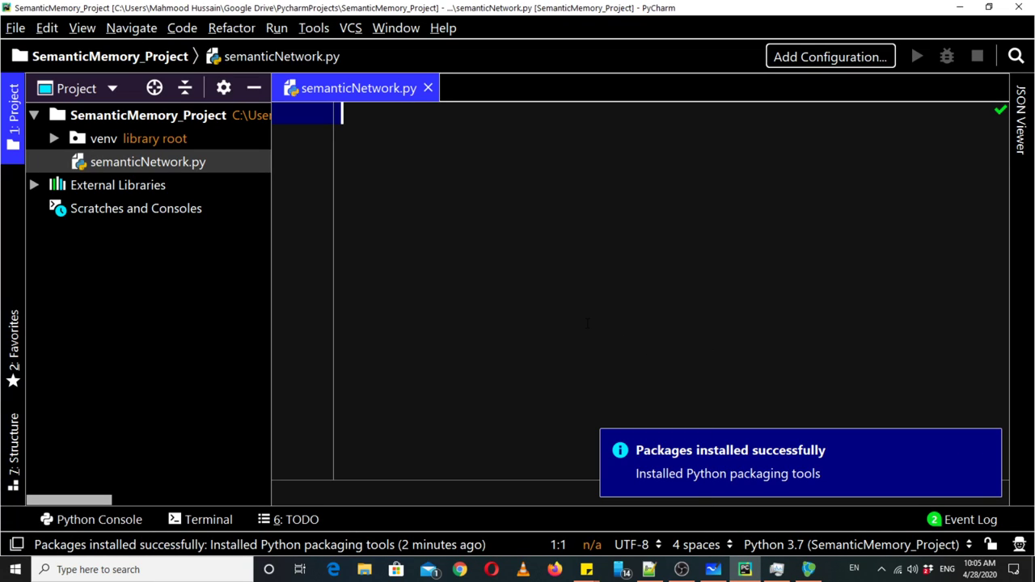
- Write print("Hello") on line 1 of semanticNetwork.py, fixing the typos along the way
text(pritn)
key(BackSpace)
key(BackSpace)
key(BackSpace)
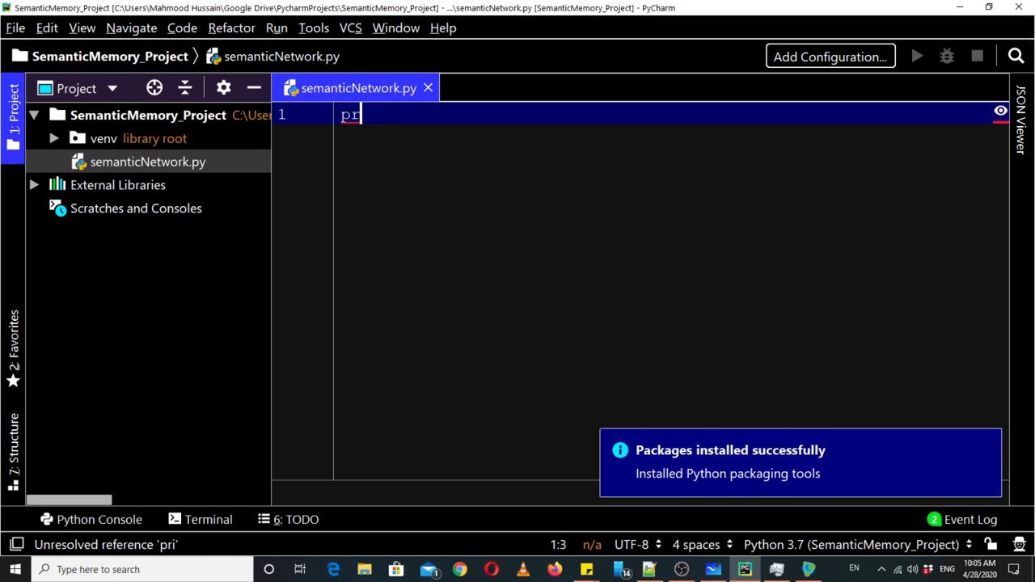
text(int()
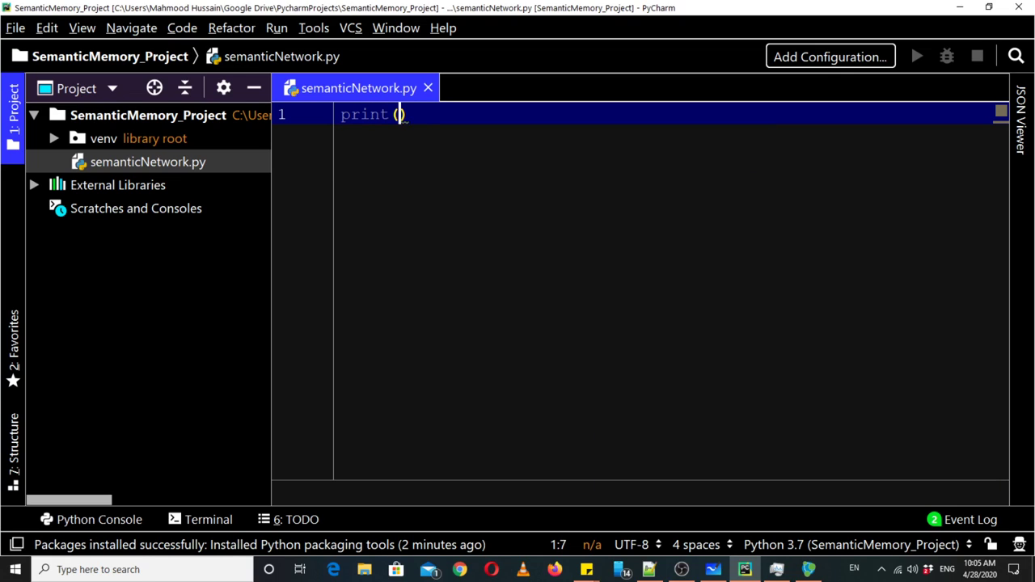
text("Heloo")
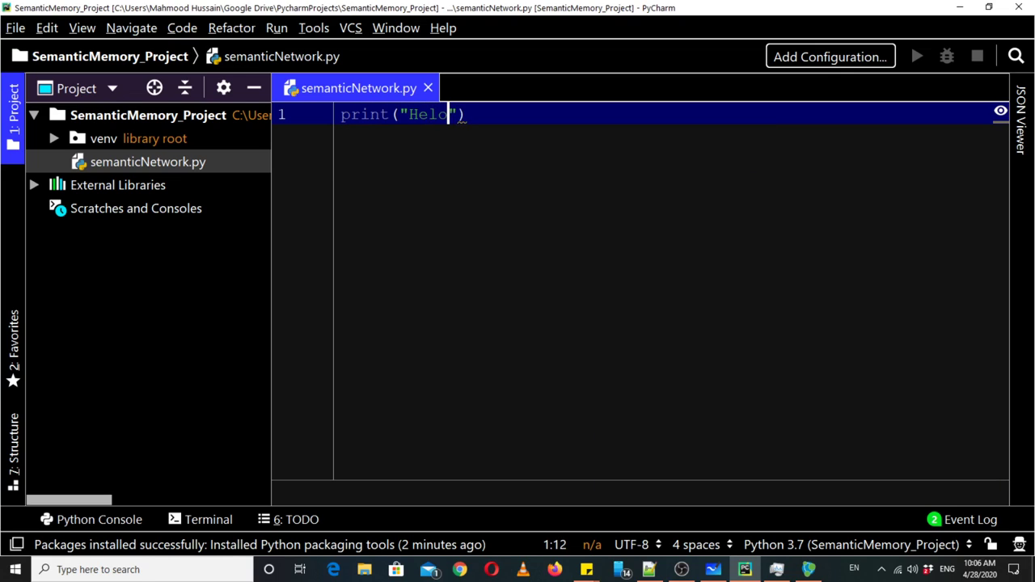
key(Left)
key(Left)
key(Left)
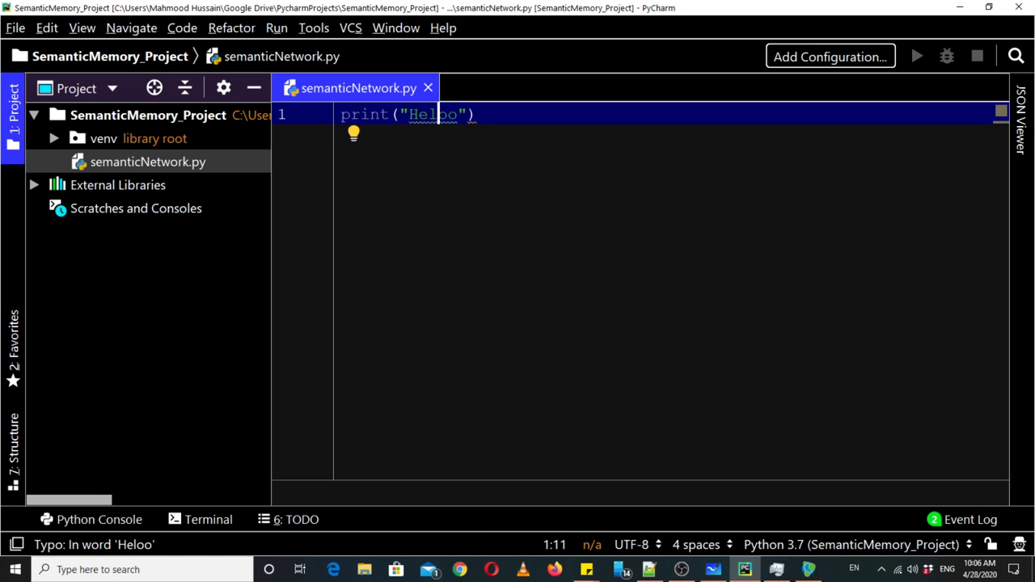
text(l)
key(Right)
key(BackSpace)
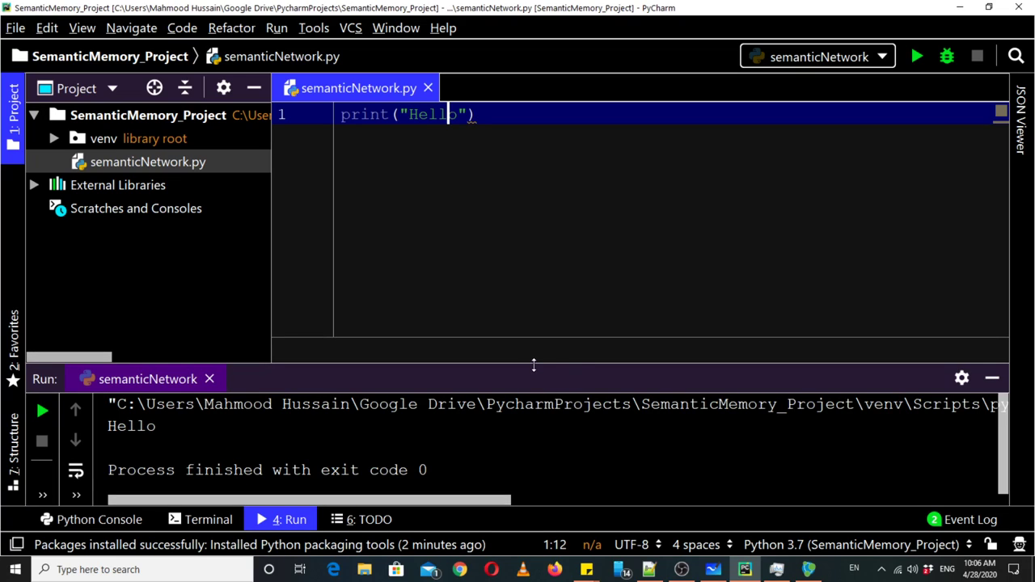
- Shrink the run output panel, delete the print line, and switch back to Neo4j Desktop
drag(534, 365, 534, 377)
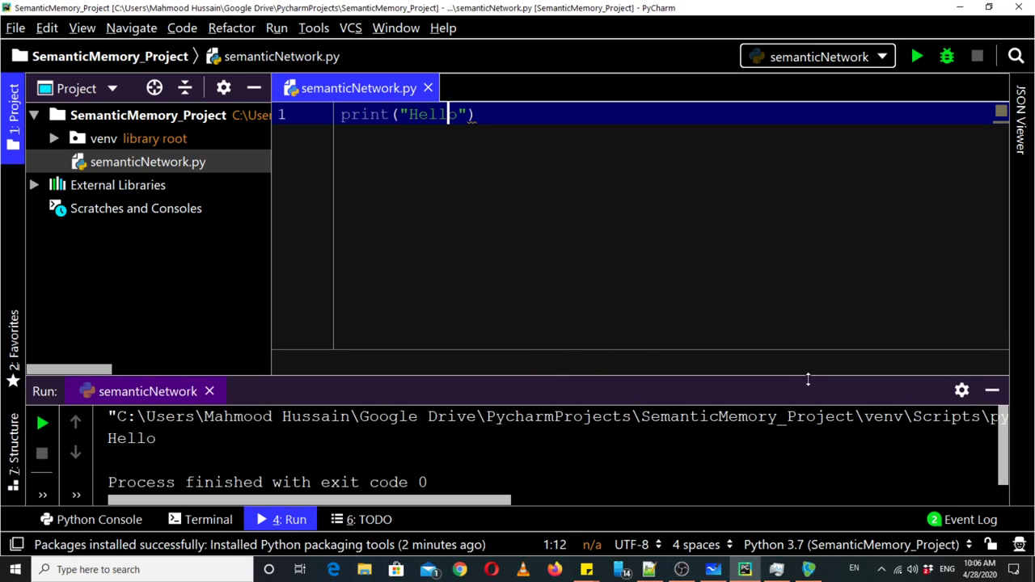
key(End)
key(ctrl+a)
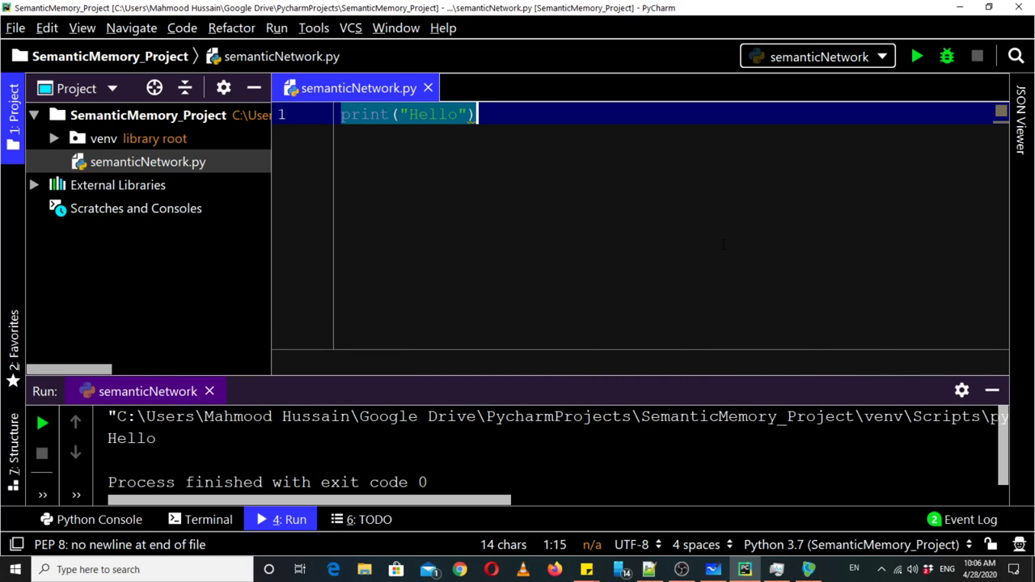
key(BackSpace)
key(alt+Tab)
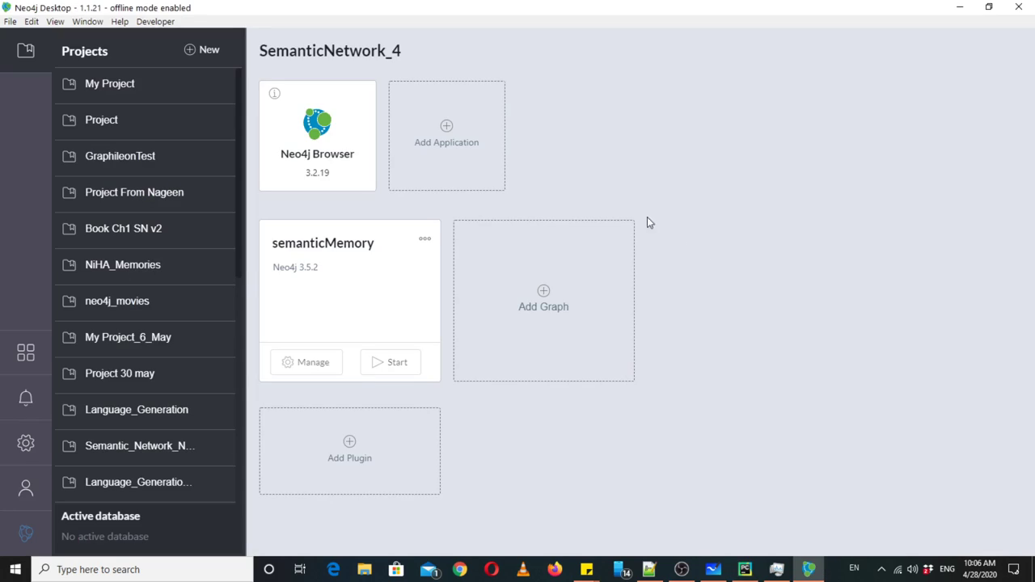
- Start the semanticMemory graph, view its Details page showing STARTING, then launch Chrome
click(389, 362)
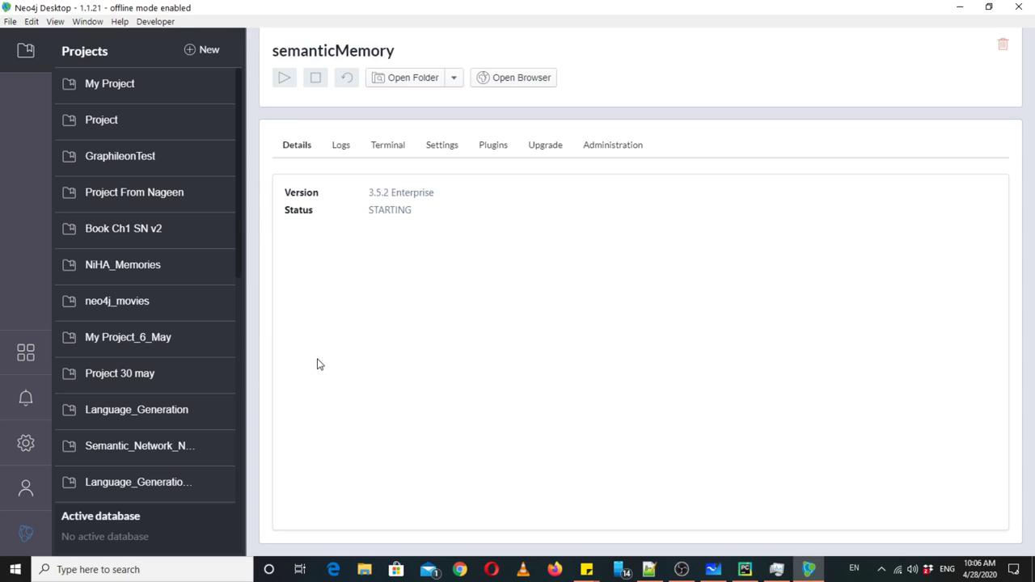
click(318, 363)
click(459, 569)
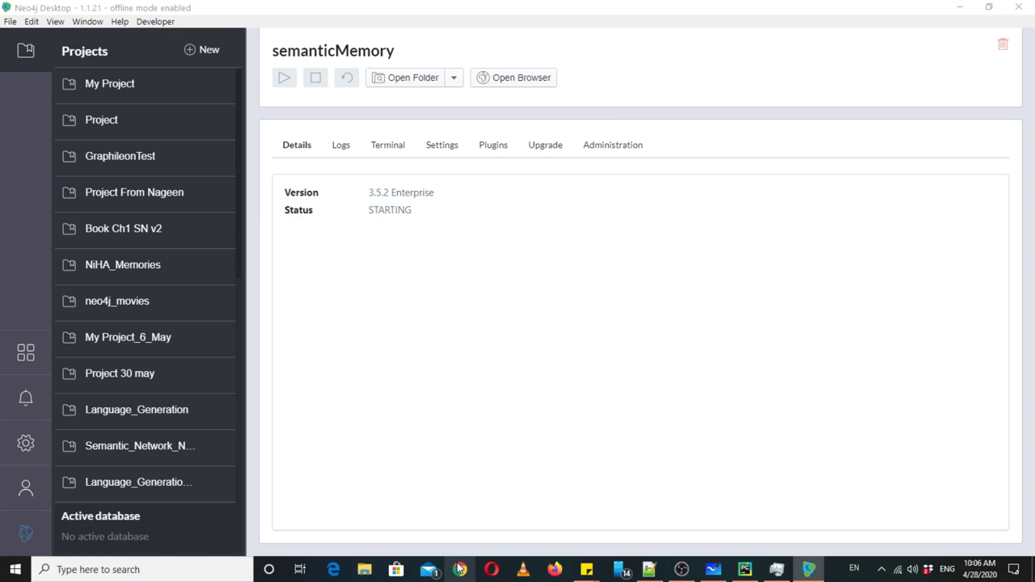